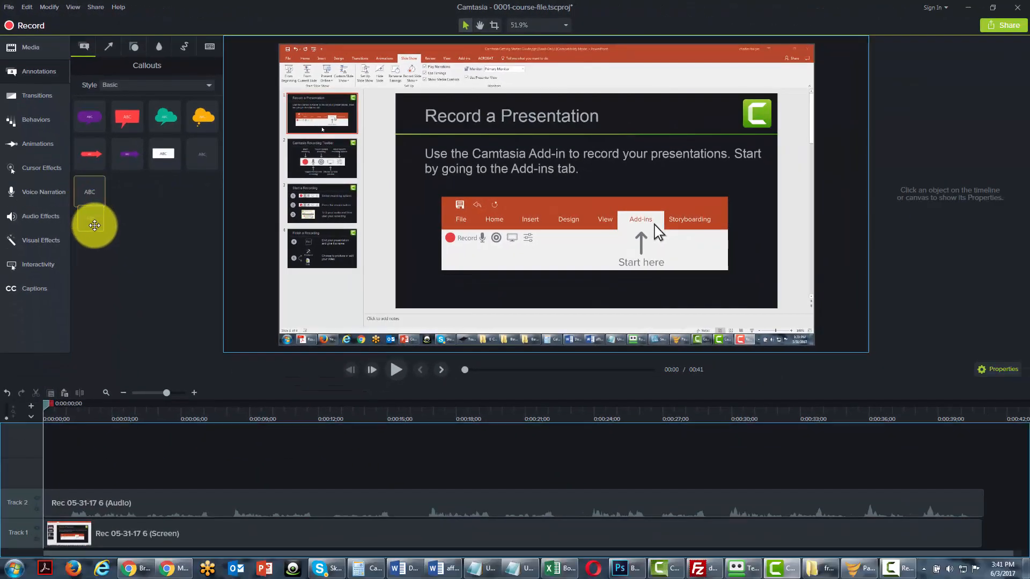
Step: Add the plain text callout on a new track at the start of the timeline and place it in the frame's lower-left corner
{"action": "left_click_drag", "start_coordinate": [94, 225], "coordinate": [53, 465]}
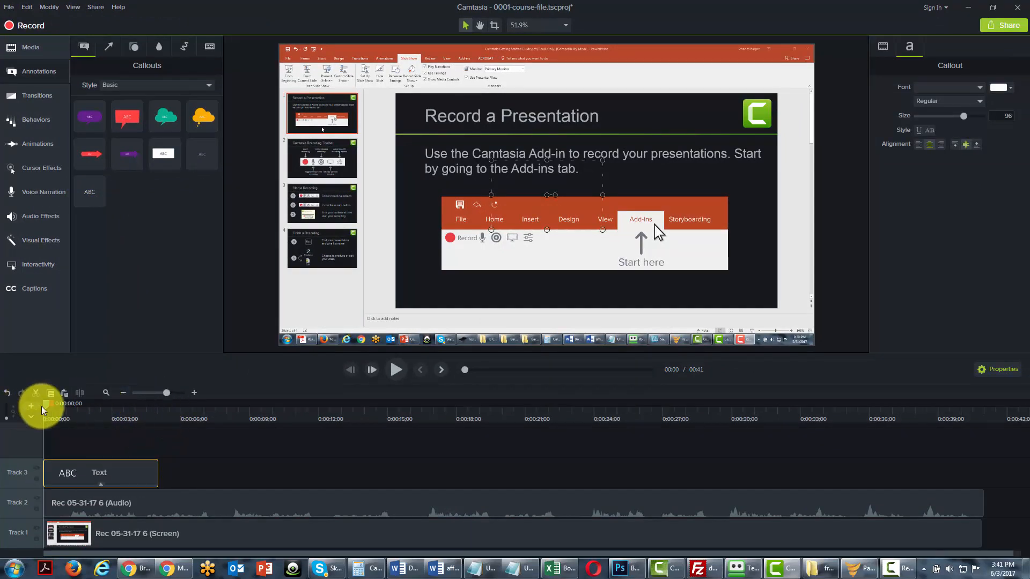
{"action": "left_click_drag", "start_coordinate": [42, 406], "coordinate": [48, 405]}
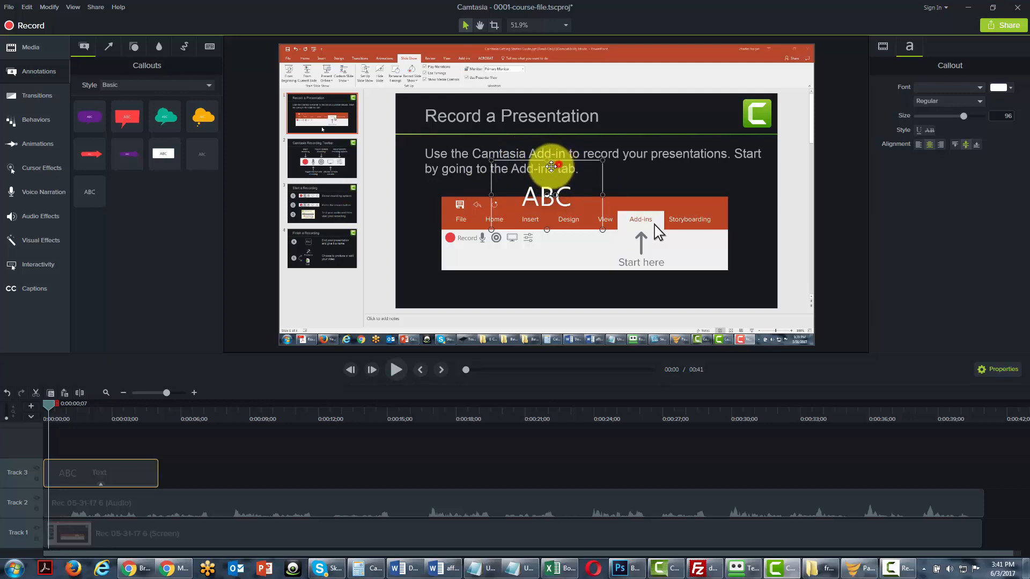
{"action": "left_click_drag", "start_coordinate": [558, 165], "coordinate": [347, 267]}
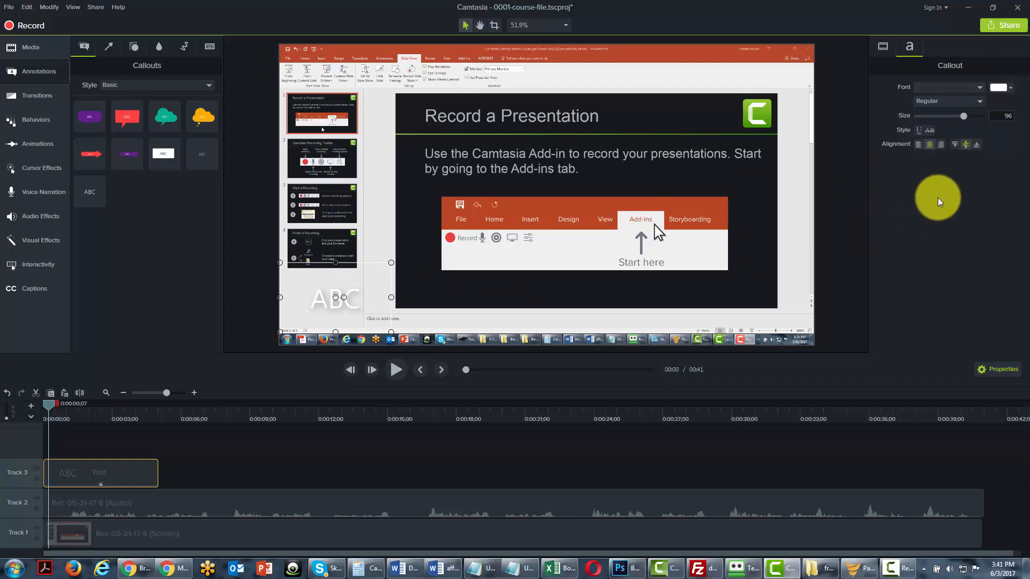
Step: Set the font colour of the ABC text callout to black
{"action": "left_click", "coordinate": [337, 292]}
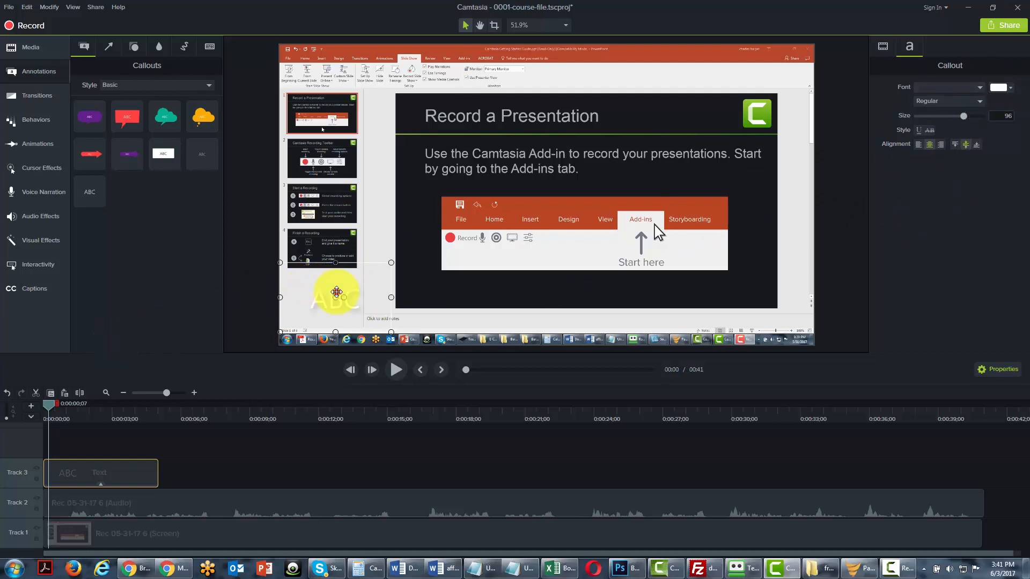
{"action": "double_click", "coordinate": [343, 303]}
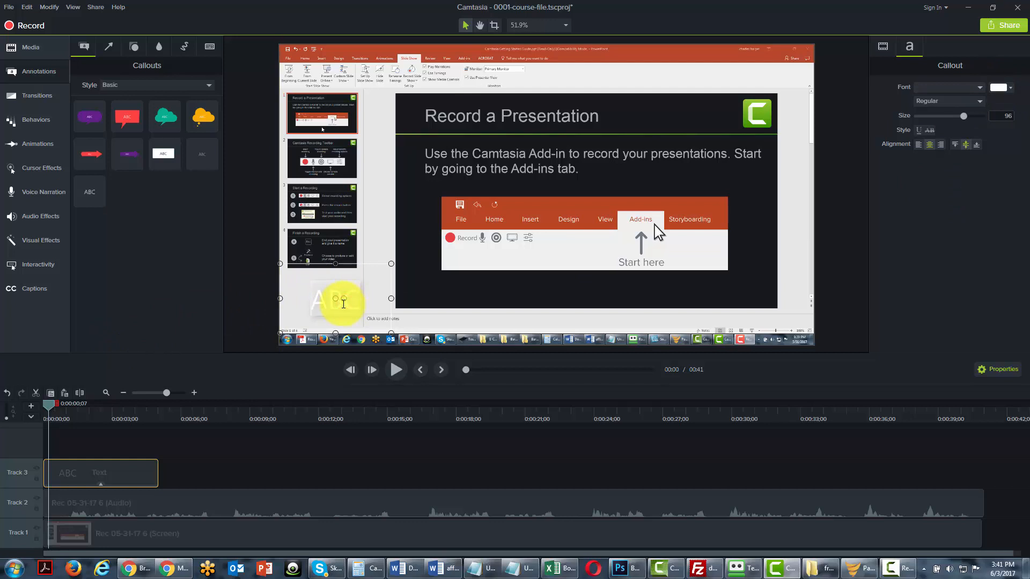
{"action": "left_click", "coordinate": [1009, 88]}
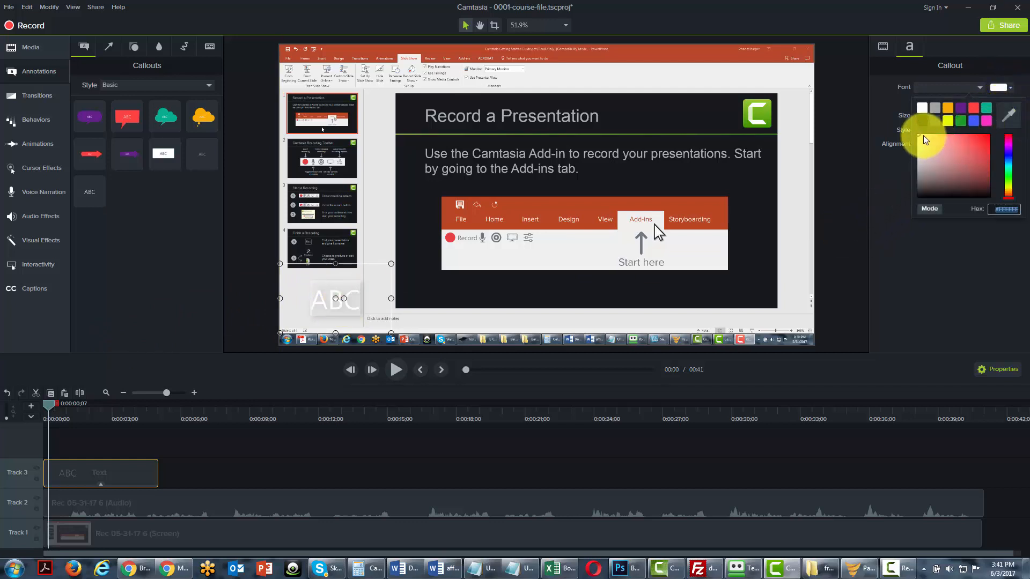
{"action": "left_click", "coordinate": [922, 121]}
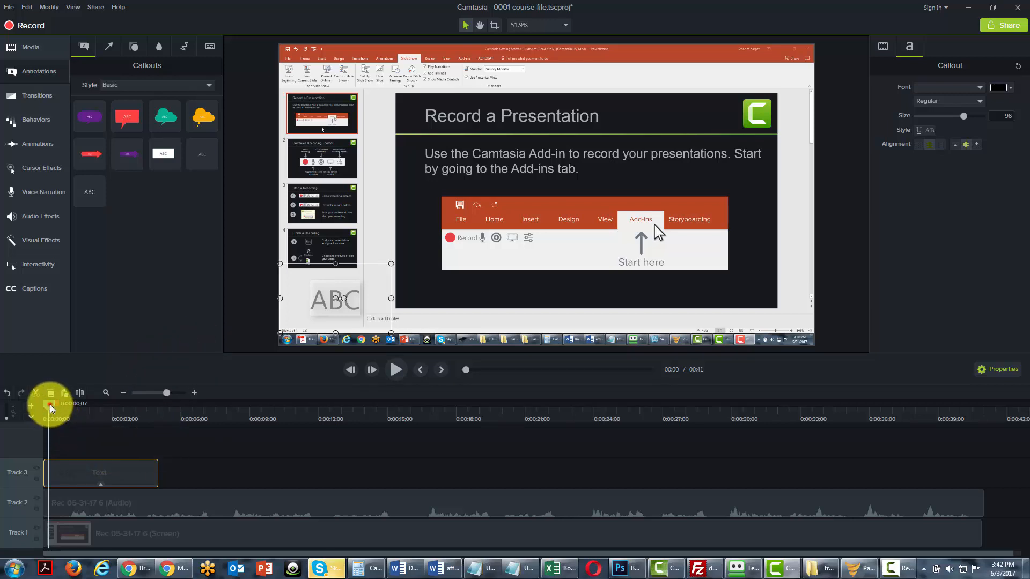
Step: Move the text clip to start at about 14 seconds and position its text on the white strip of the slide's toolbar image
{"action": "left_click_drag", "start_coordinate": [50, 404], "coordinate": [195, 404]}
{"action": "left_click", "coordinate": [317, 413]}
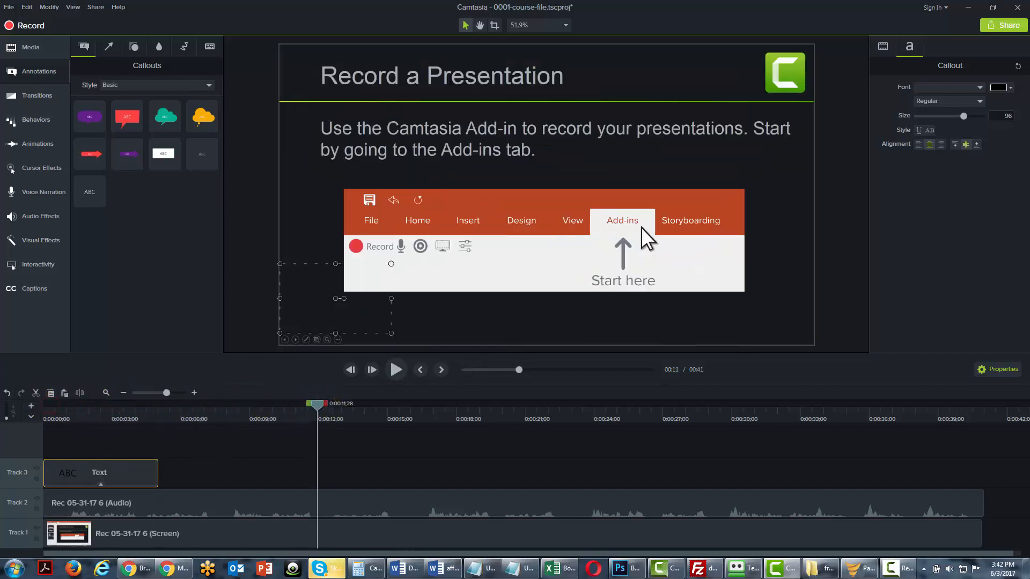
{"action": "left_click_drag", "start_coordinate": [117, 470], "coordinate": [421, 469]}
{"action": "left_click_drag", "start_coordinate": [317, 408], "coordinate": [394, 411]}
{"action": "left_click_drag", "start_coordinate": [317, 318], "coordinate": [497, 284]}
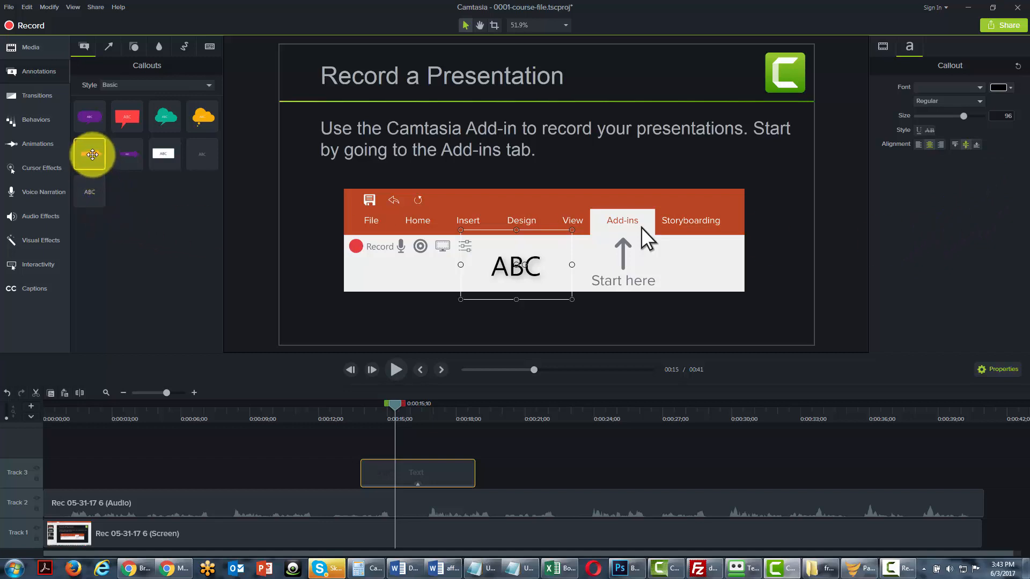
Step: Add the red Basic arrow callout at 0:00:15;10 and place it over the toolbar image, left of the ABC text
{"action": "left_click_drag", "start_coordinate": [92, 155], "coordinate": [272, 333]}
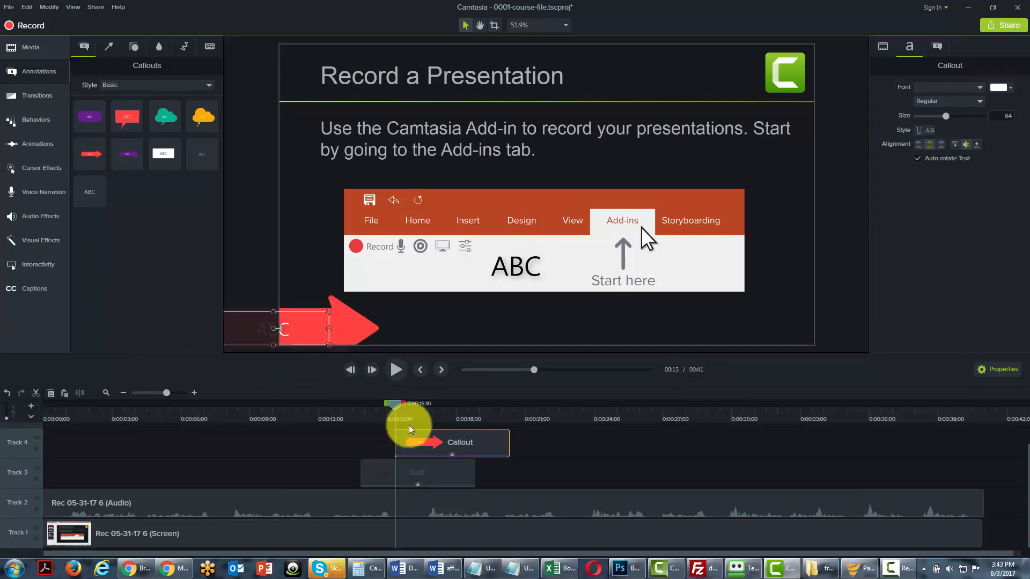
{"action": "left_click", "coordinate": [331, 304]}
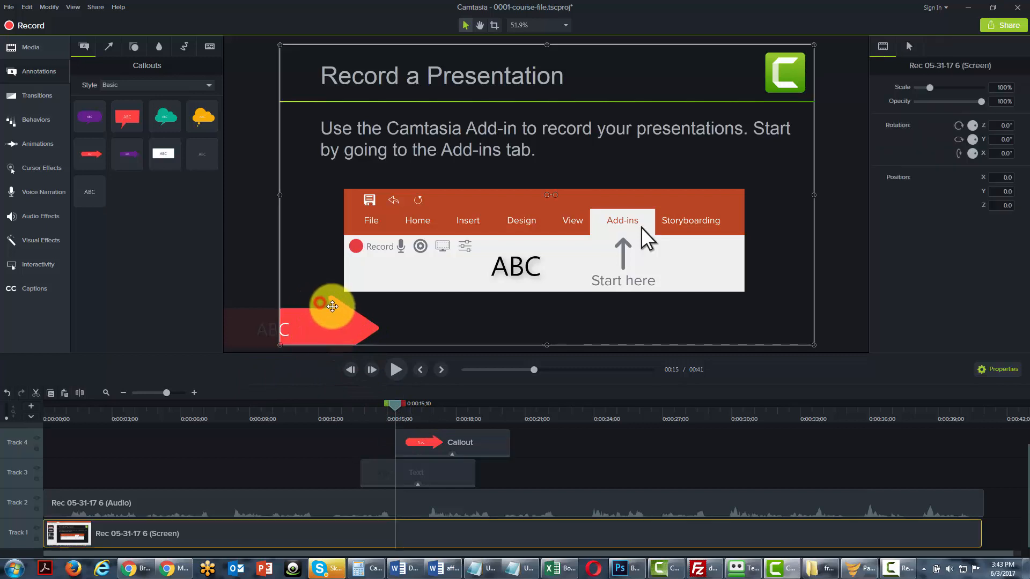
{"action": "left_click_drag", "start_coordinate": [332, 306], "coordinate": [373, 271]}
Step: Change the red callout's text to "arrow" and extend its clip's start back to about 11 seconds
{"action": "double_click", "coordinate": [375, 276]}
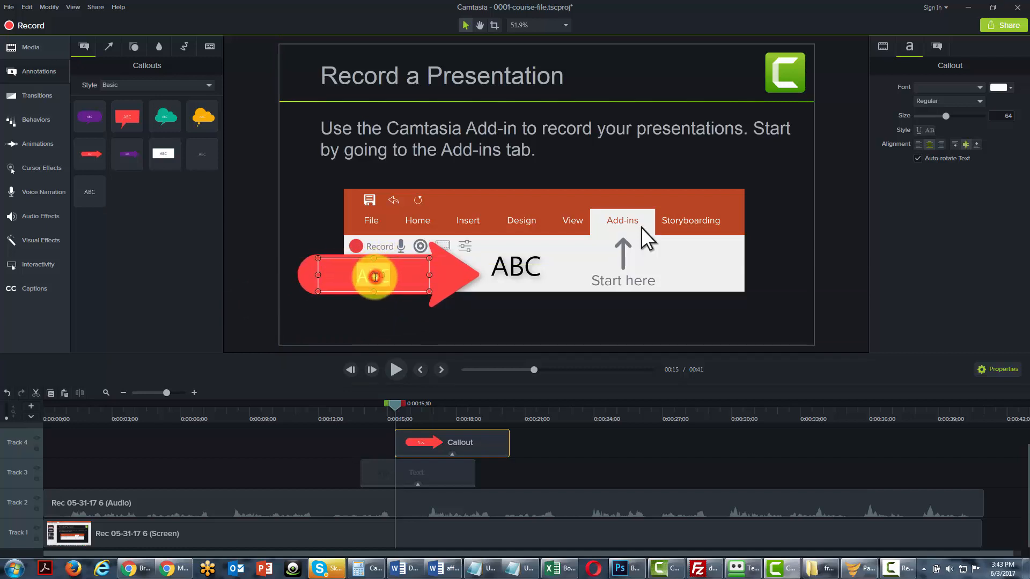
{"action": "type", "text": "arrow"}
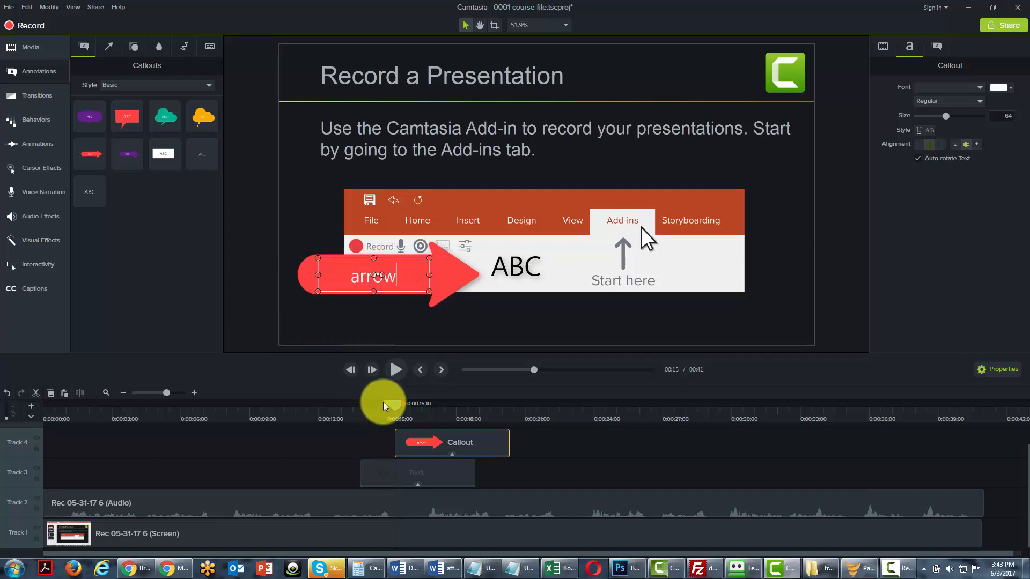
{"action": "left_click_drag", "start_coordinate": [394, 408], "coordinate": [310, 410]}
{"action": "left_click_drag", "start_coordinate": [395, 441], "coordinate": [292, 441]}
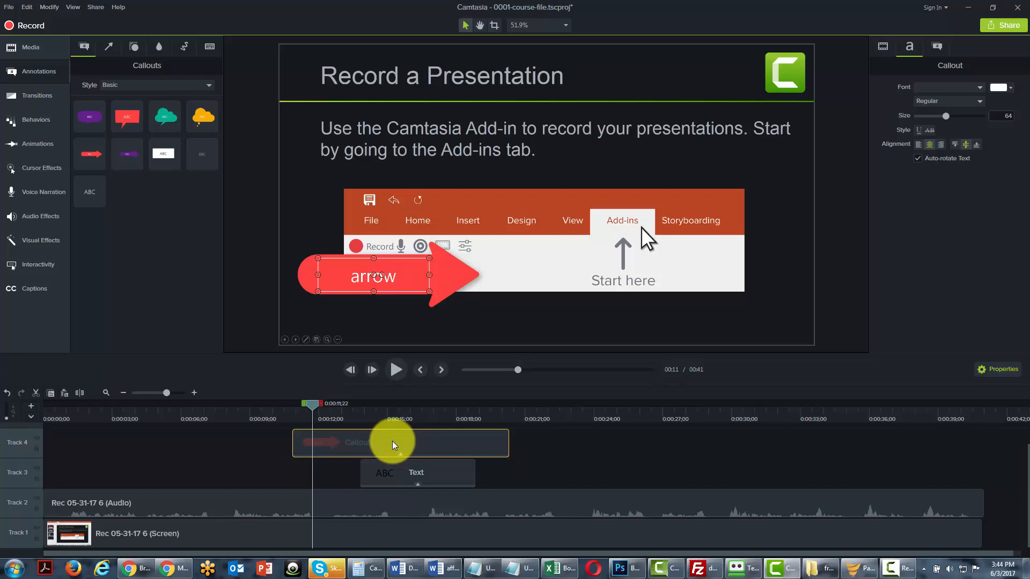
Step: Add the green Basic line arrow to the right of the red callout and recolour it black
{"action": "left_click", "coordinate": [110, 48]}
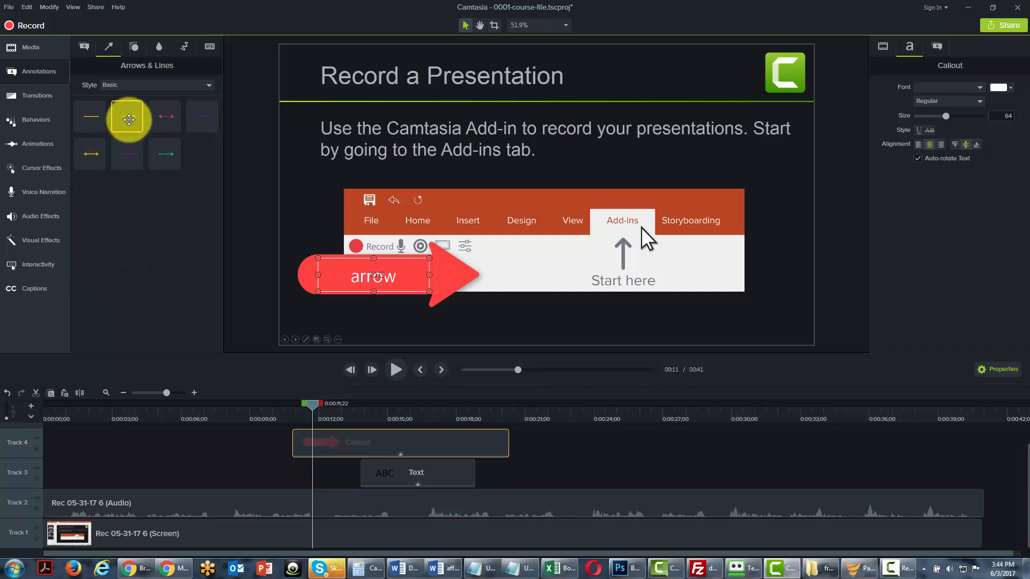
{"action": "left_click_drag", "start_coordinate": [129, 119], "coordinate": [542, 259]}
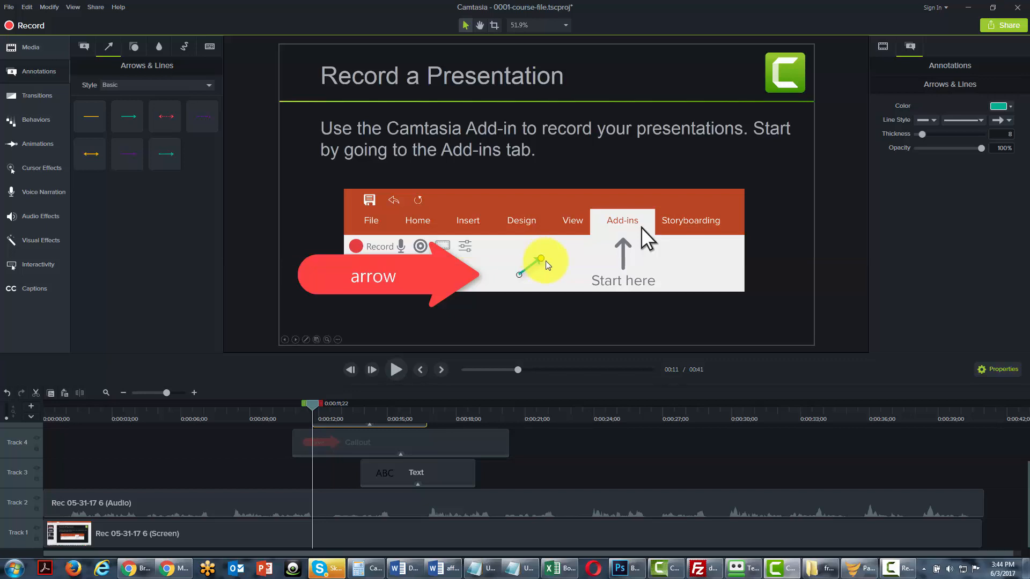
{"action": "left_click", "coordinate": [1003, 106]}
{"action": "left_click", "coordinate": [986, 127]}
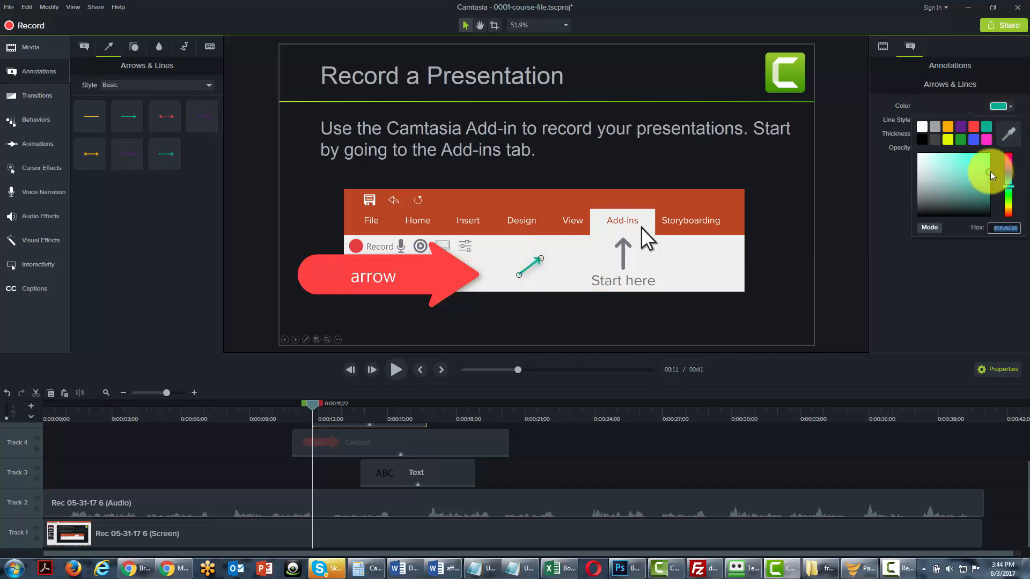
{"action": "left_click_drag", "start_coordinate": [990, 170], "coordinate": [990, 218]}
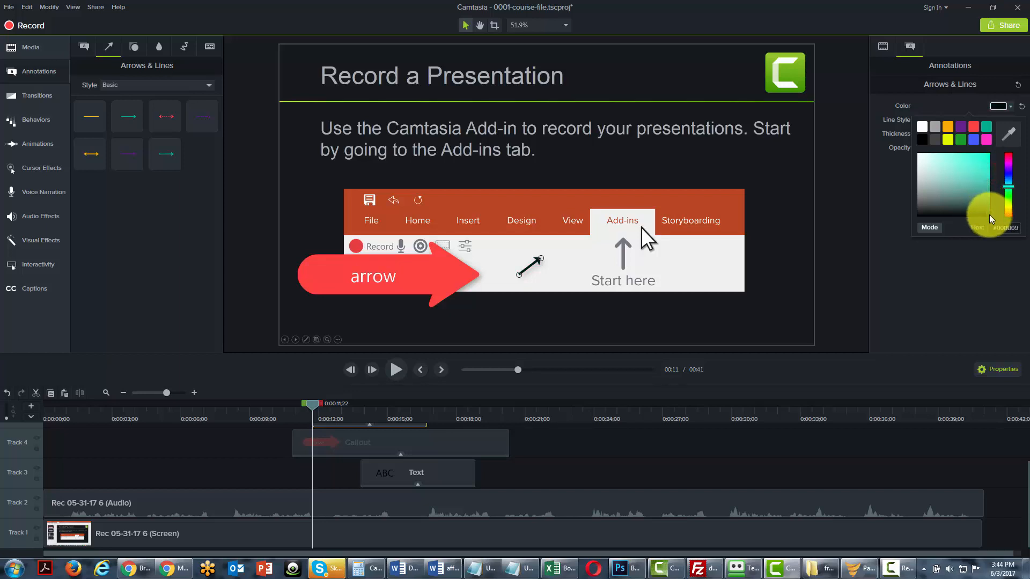
{"action": "left_click", "coordinate": [973, 272]}
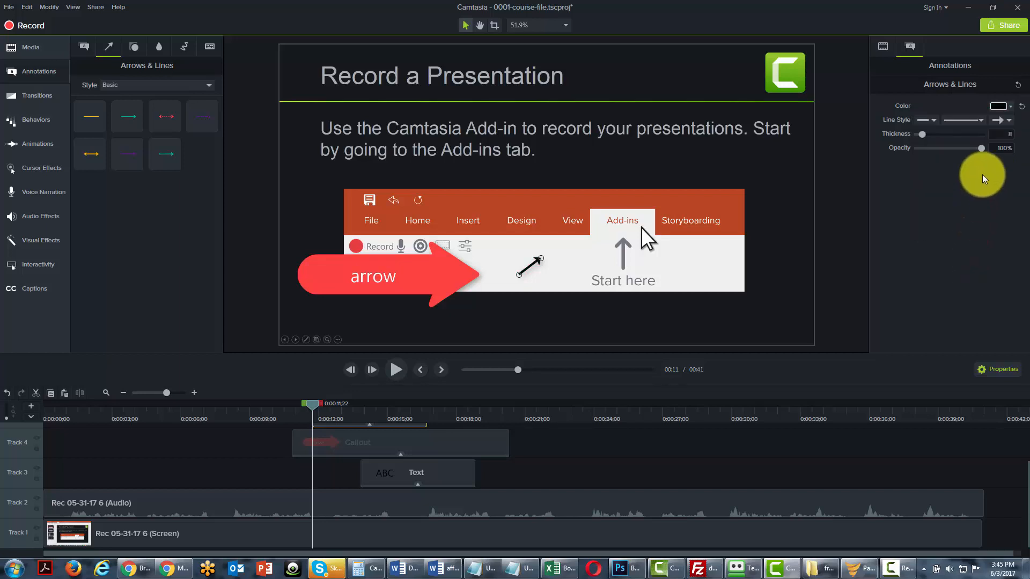
Step: Set the black arrow's line thickness to 19
{"action": "left_click", "coordinate": [936, 120]}
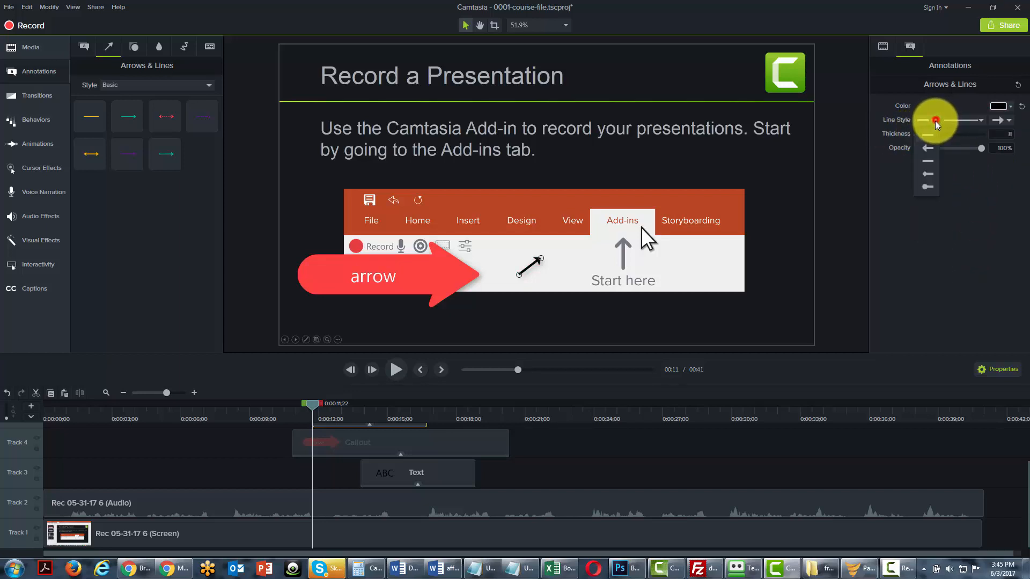
{"action": "left_click", "coordinate": [983, 134]}
{"action": "mouse_move", "coordinate": [921, 133]}
{"action": "left_mouse_down"}
{"action": "mouse_move", "coordinate": [952, 131]}
{"action": "mouse_move", "coordinate": [916, 136]}
{"action": "mouse_move", "coordinate": [929, 130]}
{"action": "left_mouse_up"}
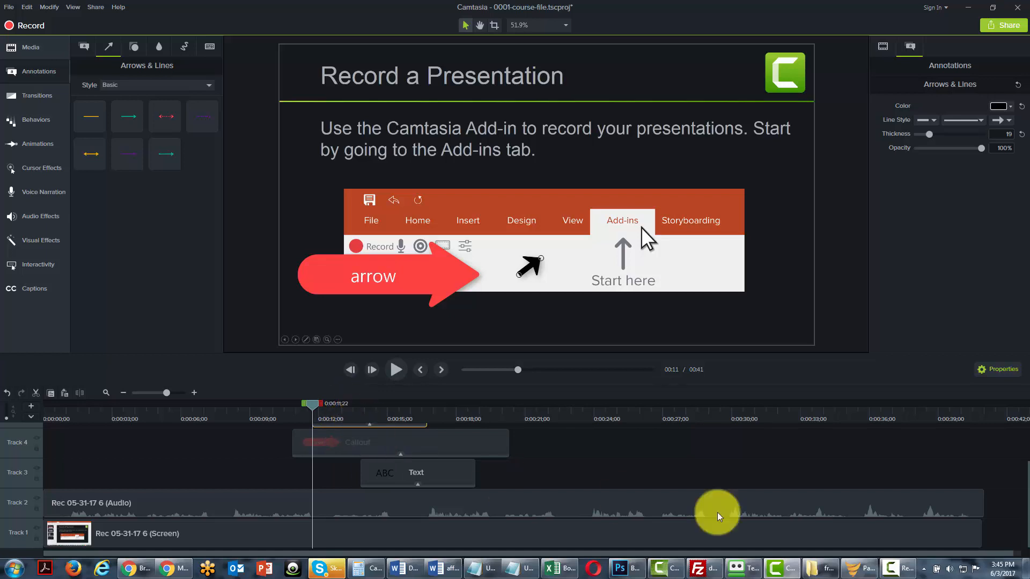
Step: Rename the three annotation tracks to identify the black arrow, the red arrow and the text
{"action": "left_click_drag", "start_coordinate": [1027, 539], "coordinate": [1027, 507]}
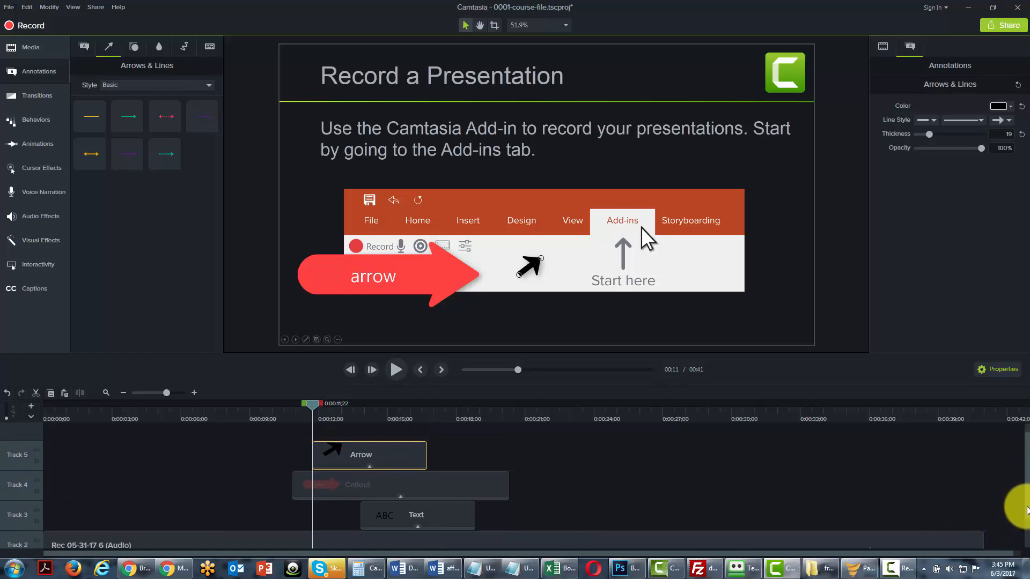
{"action": "right_click", "coordinate": [18, 456]}
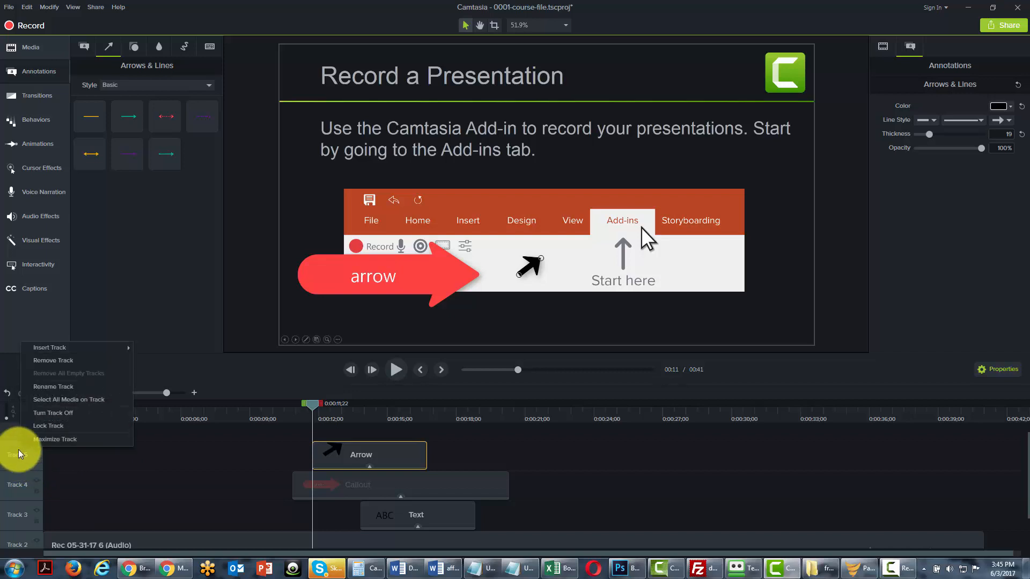
{"action": "left_click", "coordinate": [44, 388]}
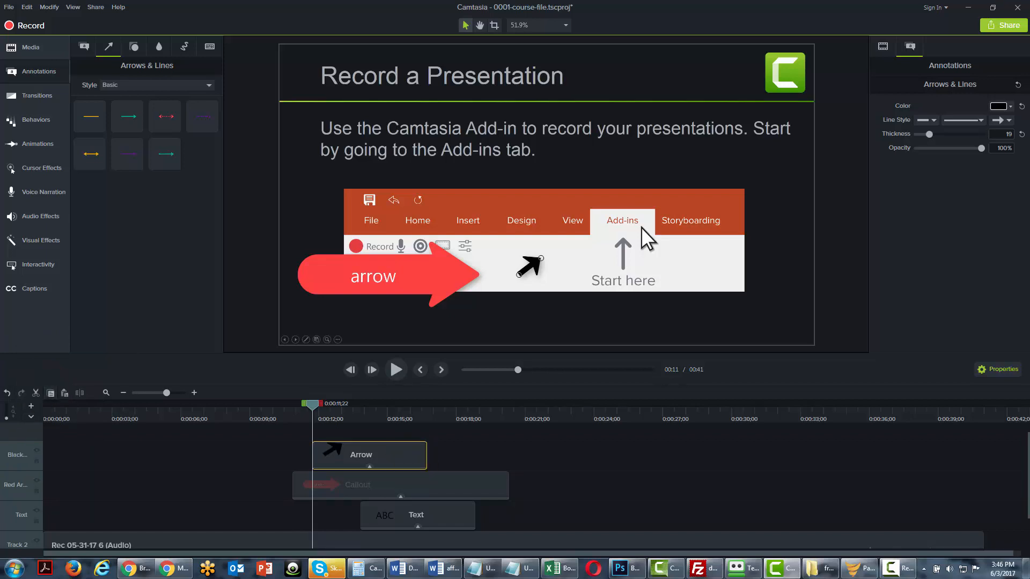
Step: Browse the Bold, Urban and Abstract style sets for arrows and lines
{"action": "left_click", "coordinate": [210, 86]}
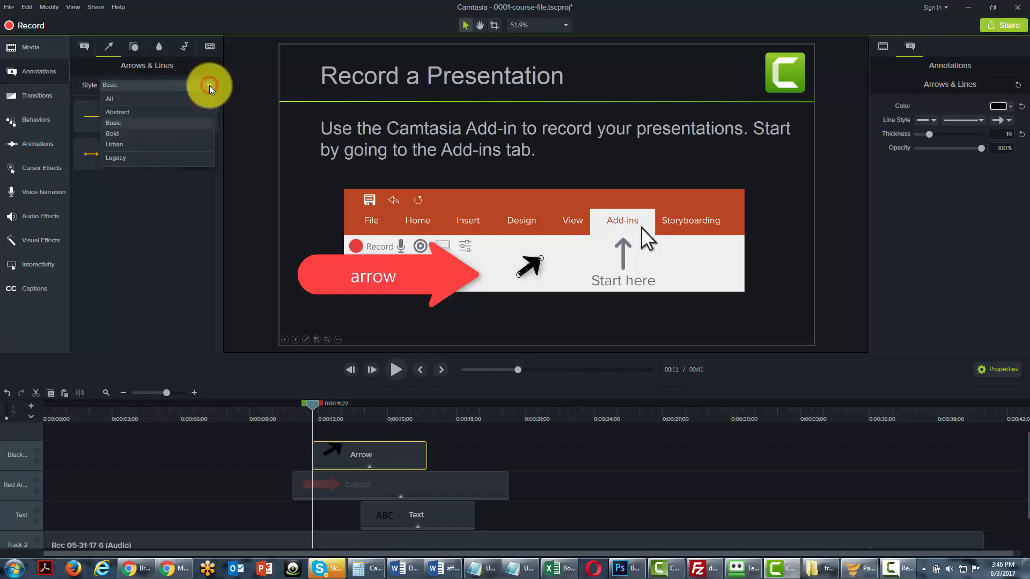
{"action": "left_click", "coordinate": [187, 135]}
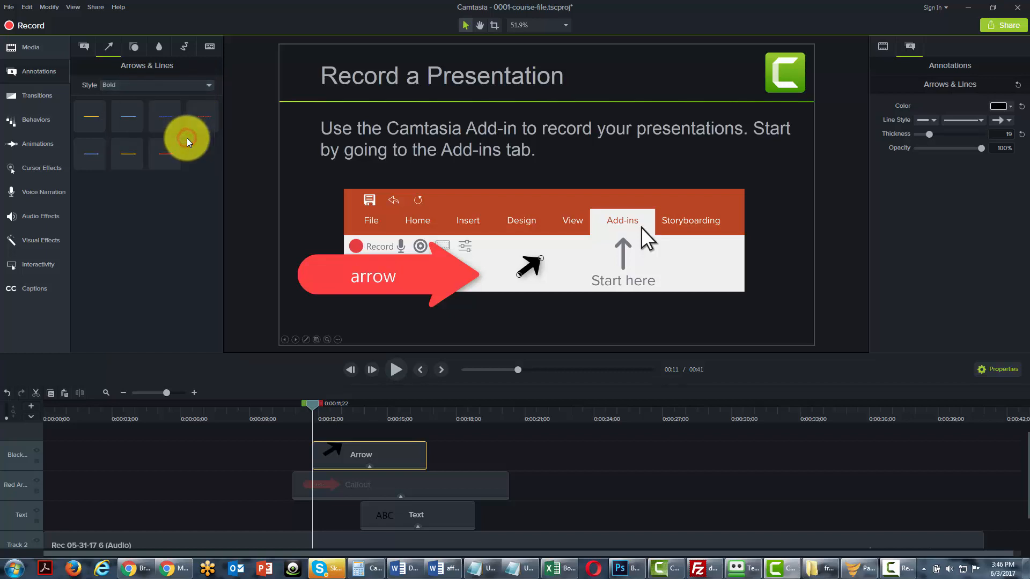
{"action": "left_click_drag", "start_coordinate": [339, 463], "coordinate": [322, 428]}
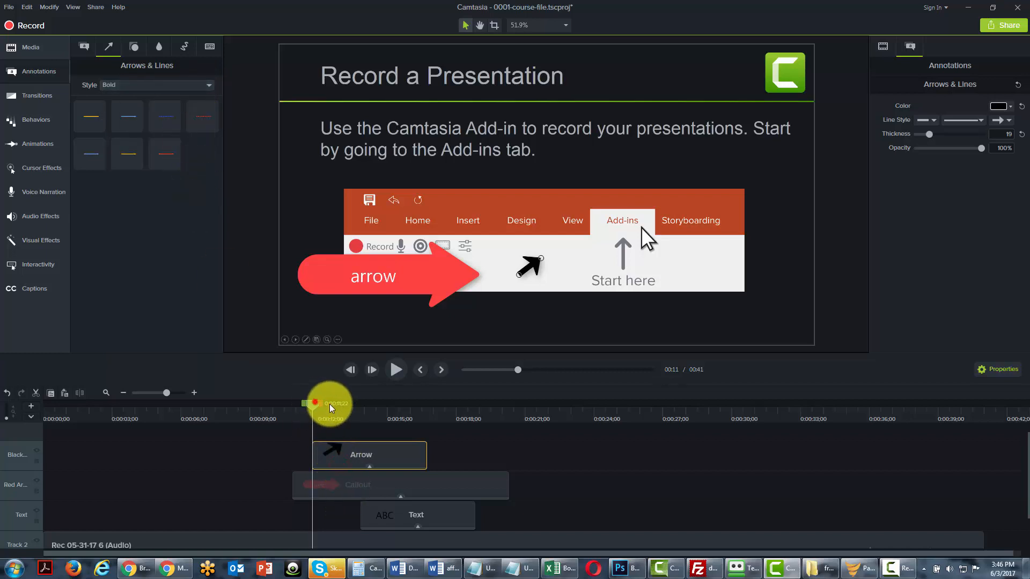
{"action": "left_click", "coordinate": [330, 405]}
{"action": "left_click", "coordinate": [335, 453]}
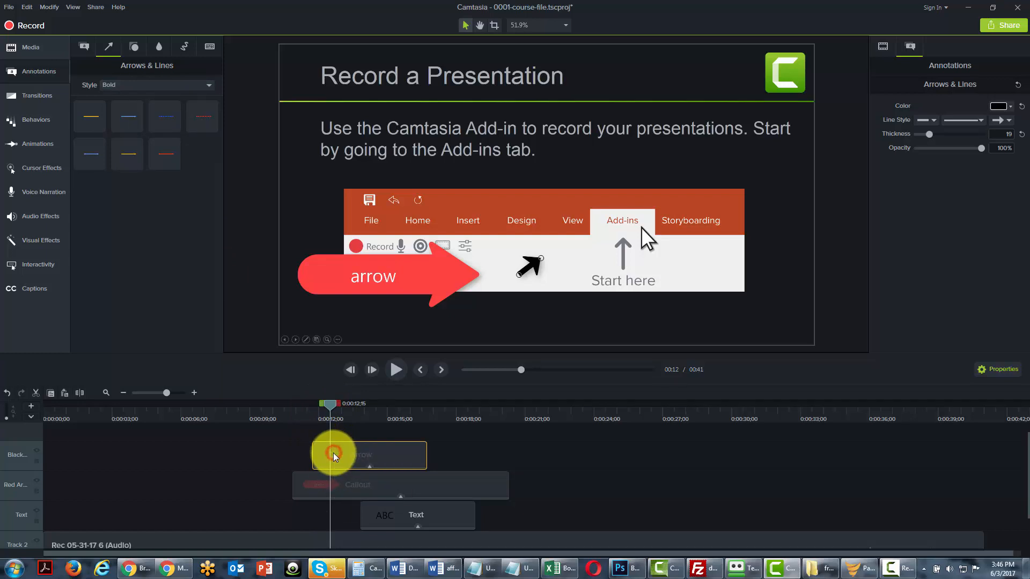
{"action": "left_click_drag", "start_coordinate": [331, 405], "coordinate": [325, 407]}
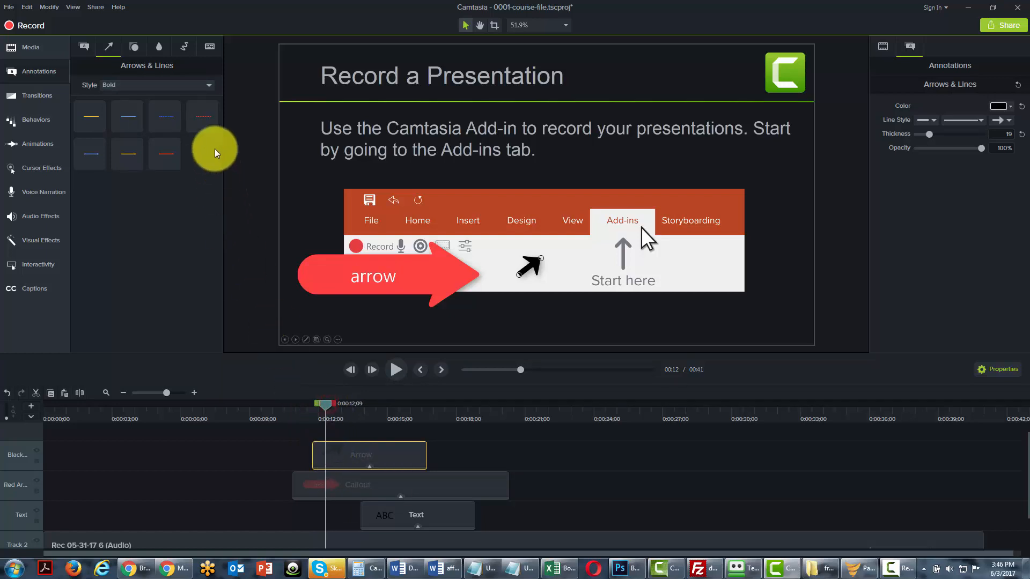
{"action": "left_click", "coordinate": [209, 84]}
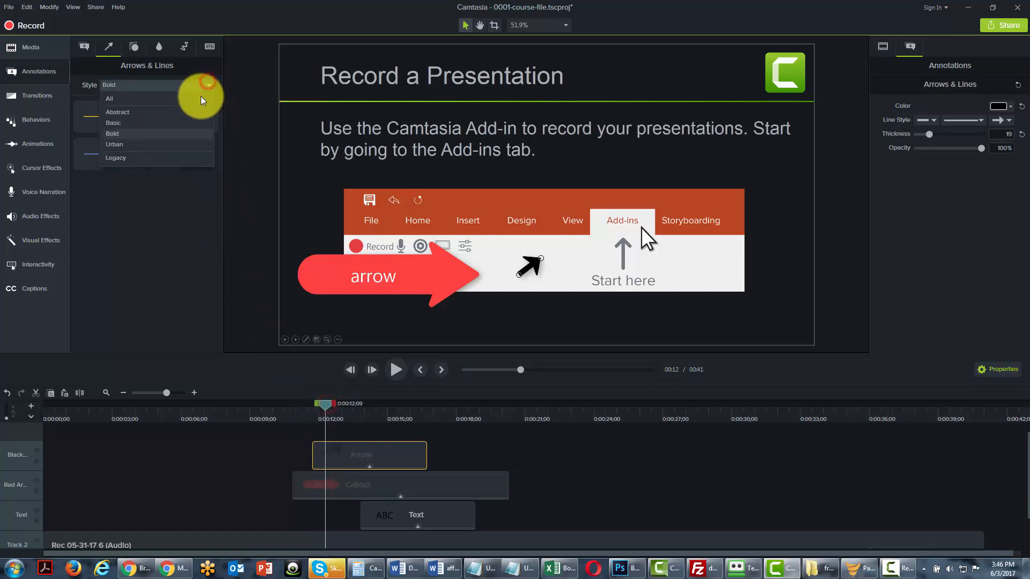
{"action": "left_click", "coordinate": [182, 145]}
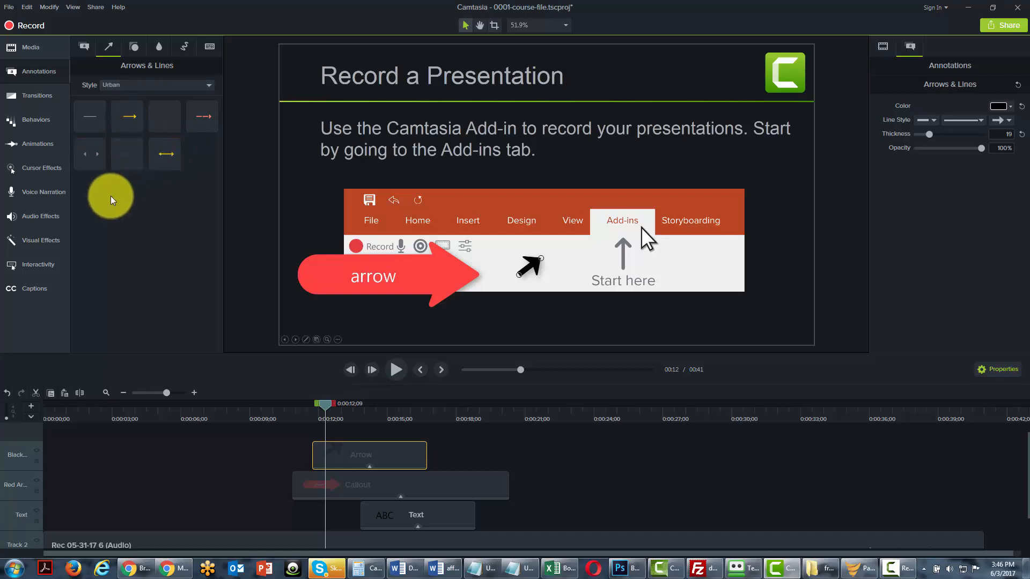
{"action": "left_click", "coordinate": [199, 89]}
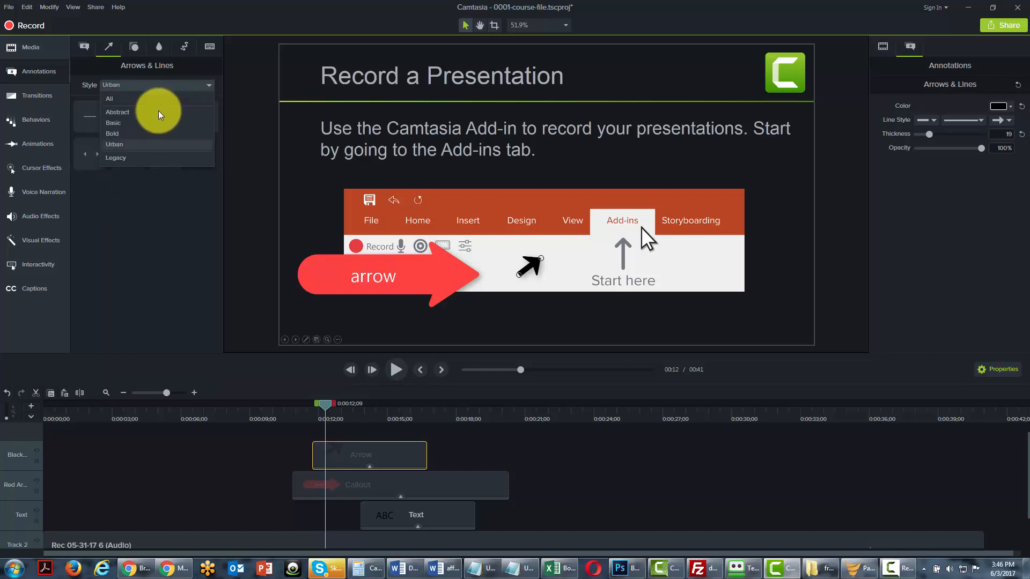
{"action": "left_click", "coordinate": [121, 106]}
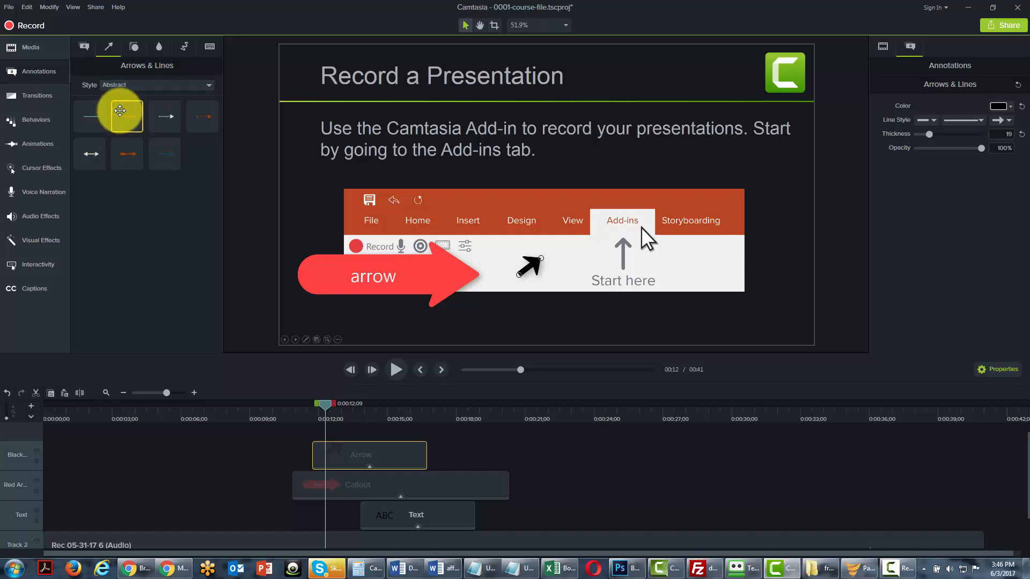
Step: Add the orange Abstract octagon shape at 0:00:23;13 and shrink it into the lower-right corner of the slide
{"action": "left_click", "coordinate": [133, 47]}
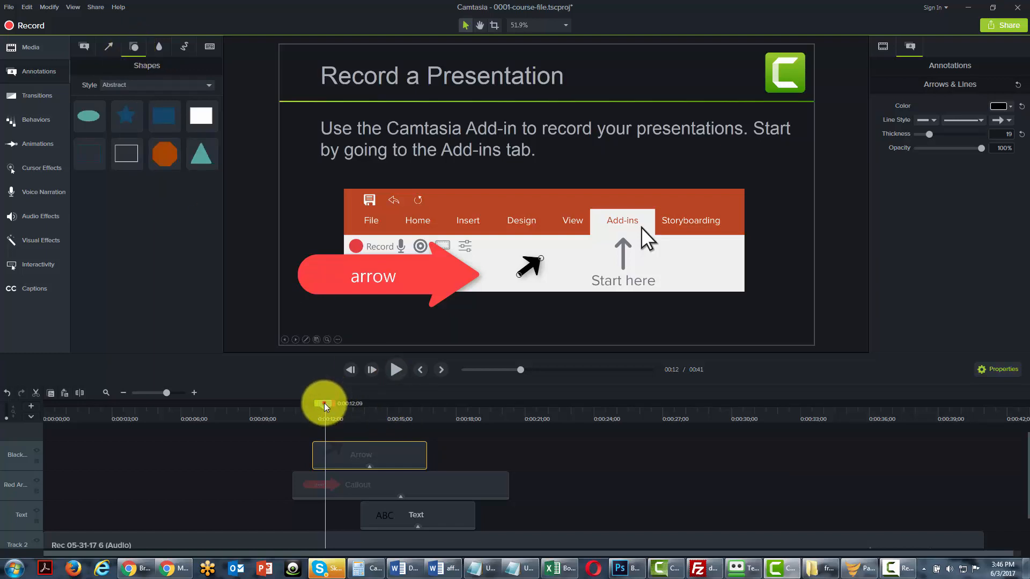
{"action": "left_click_drag", "start_coordinate": [324, 404], "coordinate": [578, 401]}
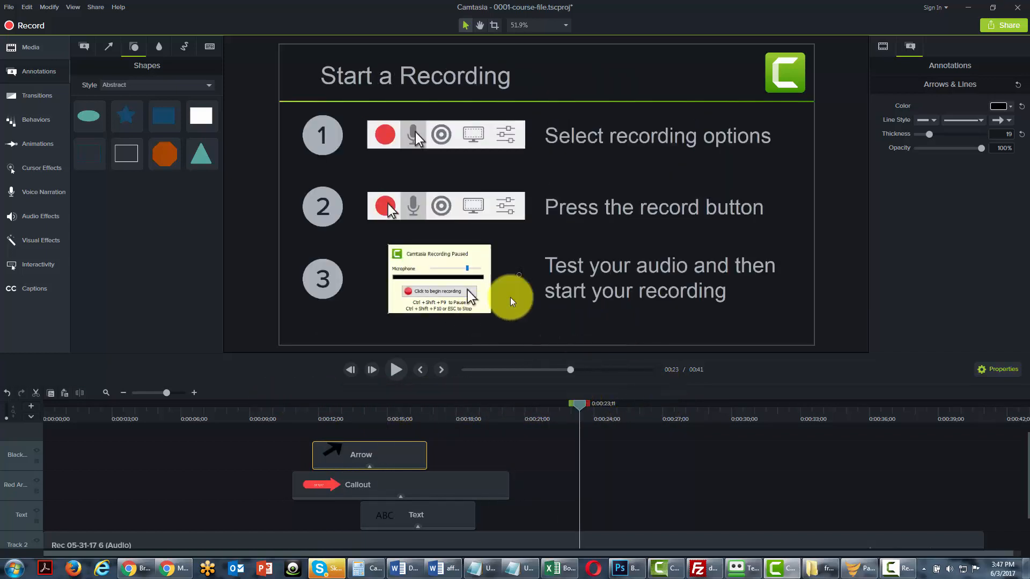
{"action": "left_click_drag", "start_coordinate": [579, 406], "coordinate": [580, 408]}
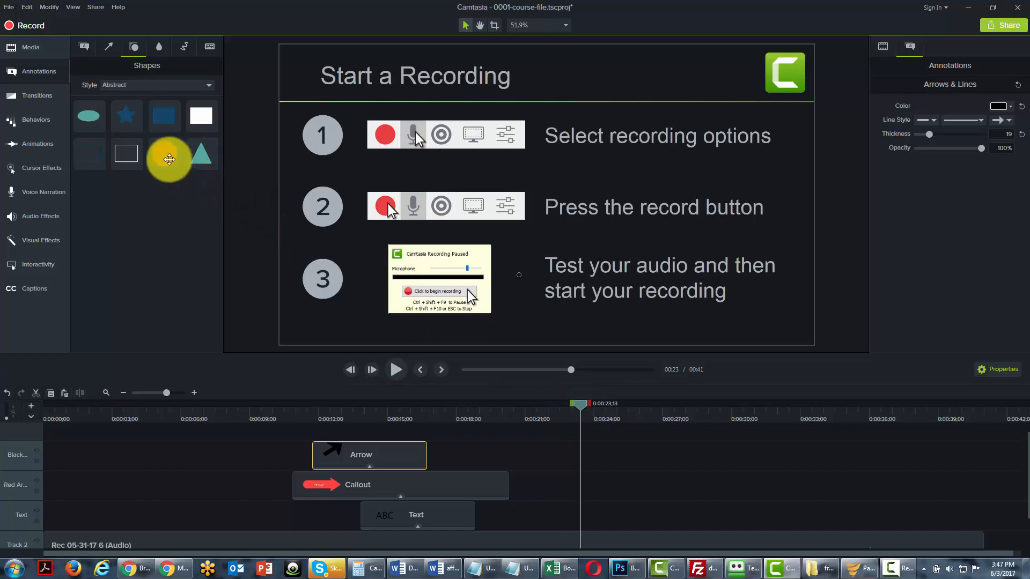
{"action": "left_click_drag", "start_coordinate": [156, 154], "coordinate": [581, 317]}
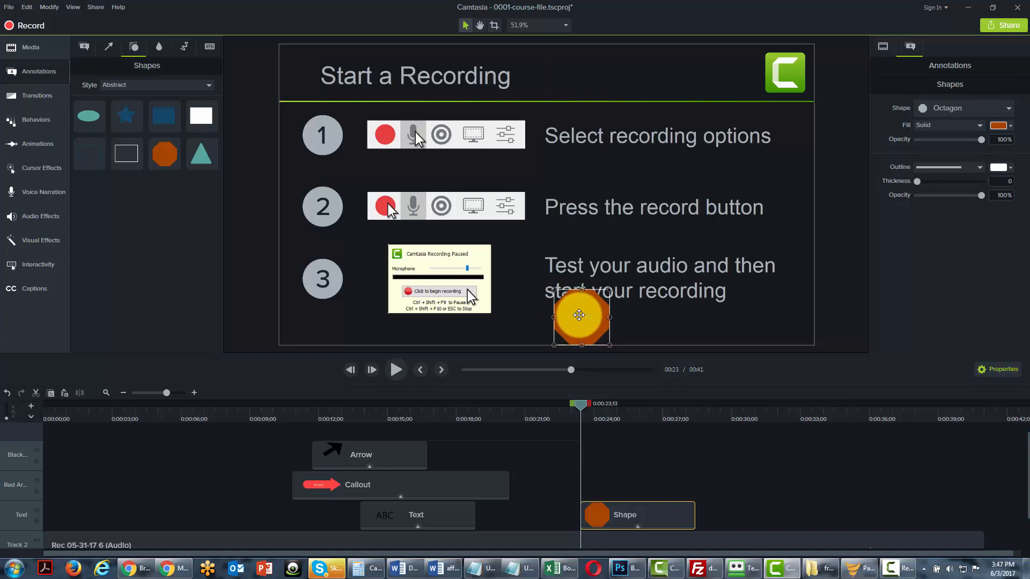
{"action": "left_click_drag", "start_coordinate": [612, 289], "coordinate": [757, 213]}
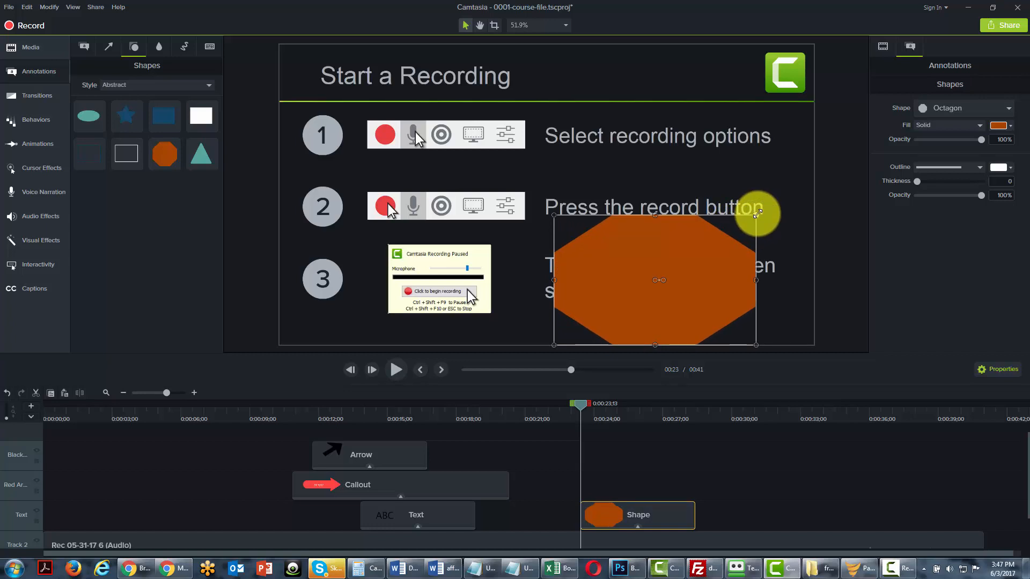
{"action": "left_click_drag", "start_coordinate": [757, 213], "coordinate": [794, 297]}
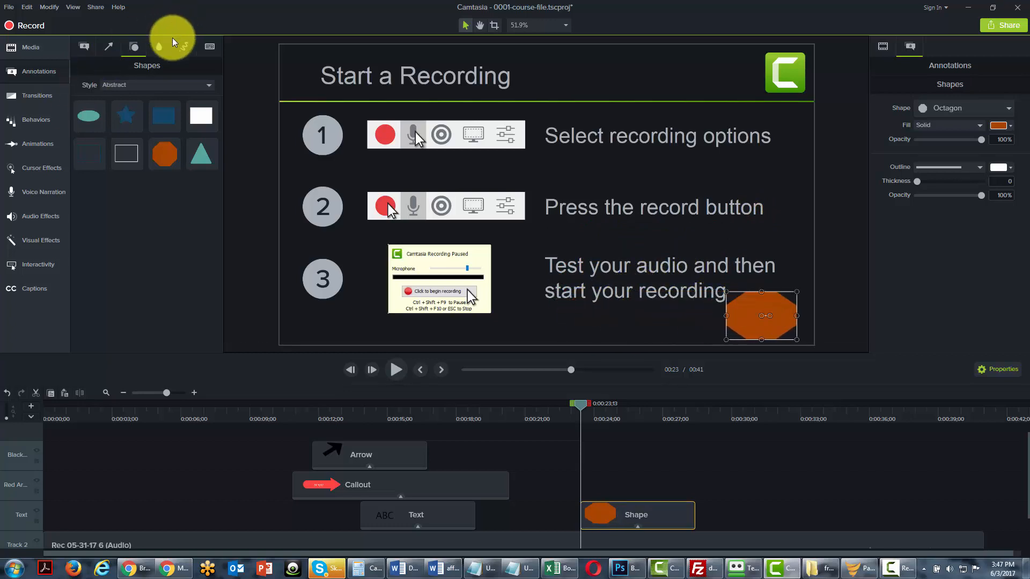
Step: Blur the text "Select recording options" completely and extend the blur clip beyond the end of the octagon clip
{"action": "left_click", "coordinate": [159, 46]}
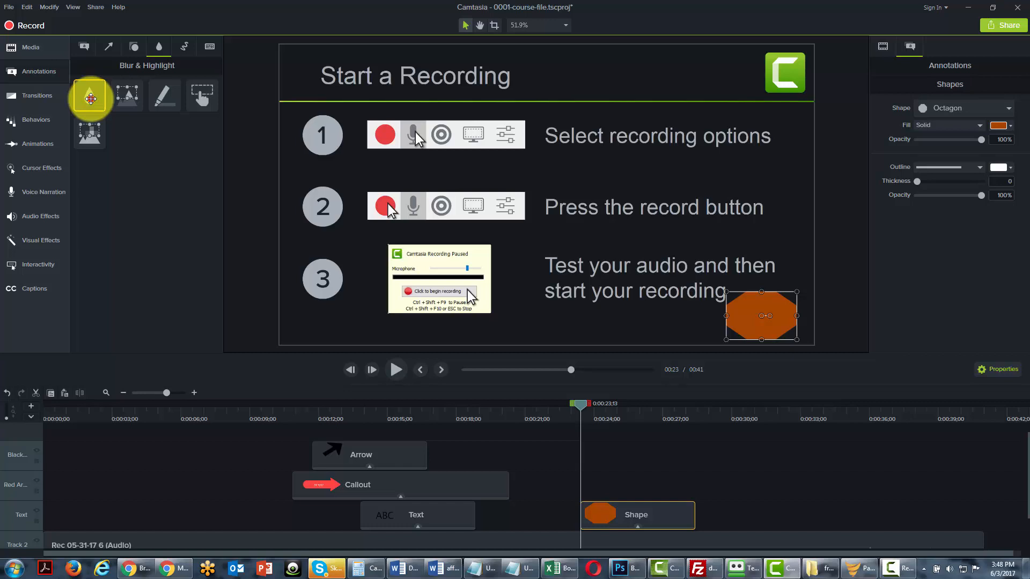
{"action": "left_click_drag", "start_coordinate": [90, 98], "coordinate": [600, 136]}
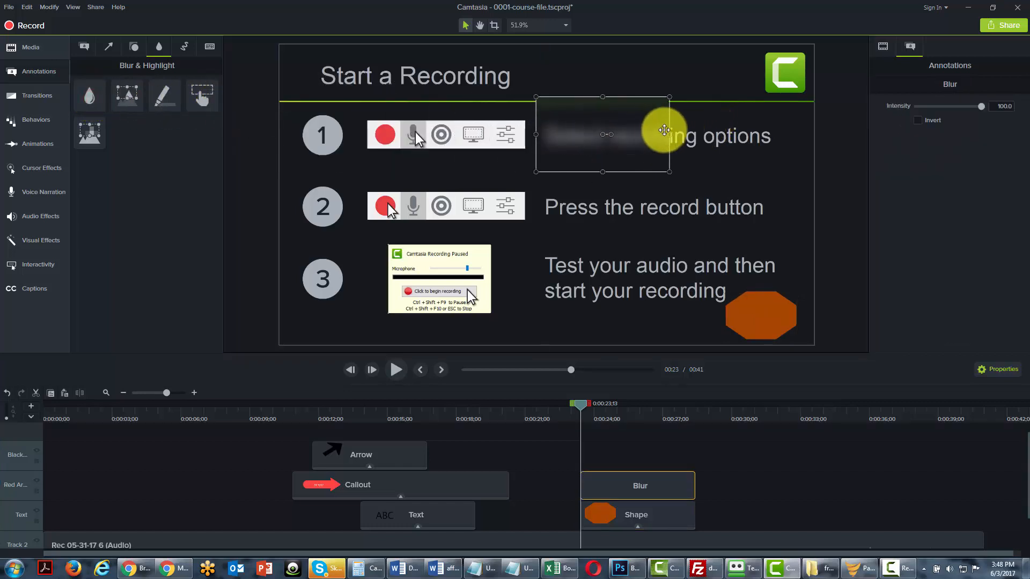
{"action": "left_click_drag", "start_coordinate": [672, 134], "coordinate": [788, 134]}
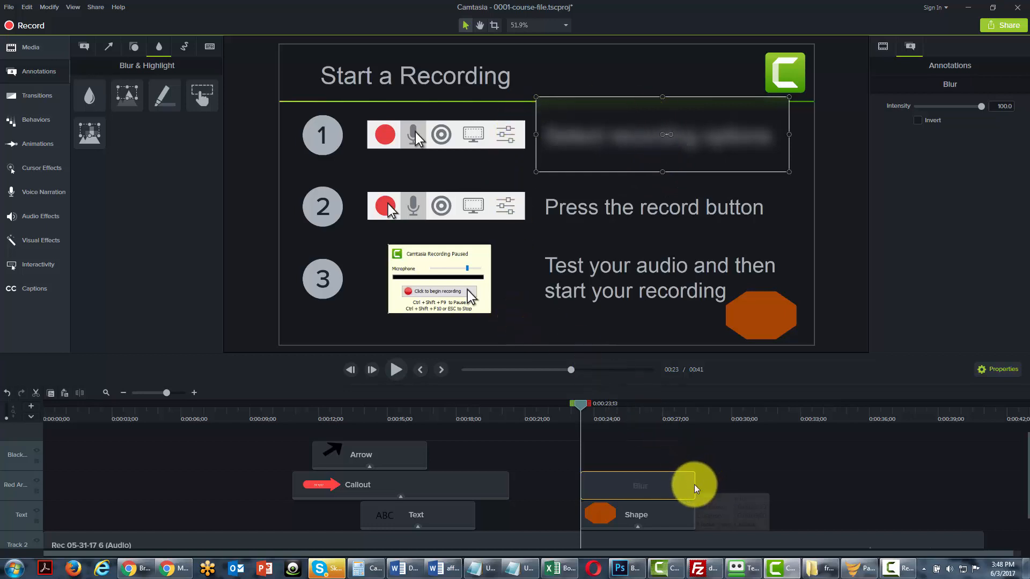
{"action": "left_click_drag", "start_coordinate": [695, 486], "coordinate": [833, 487]}
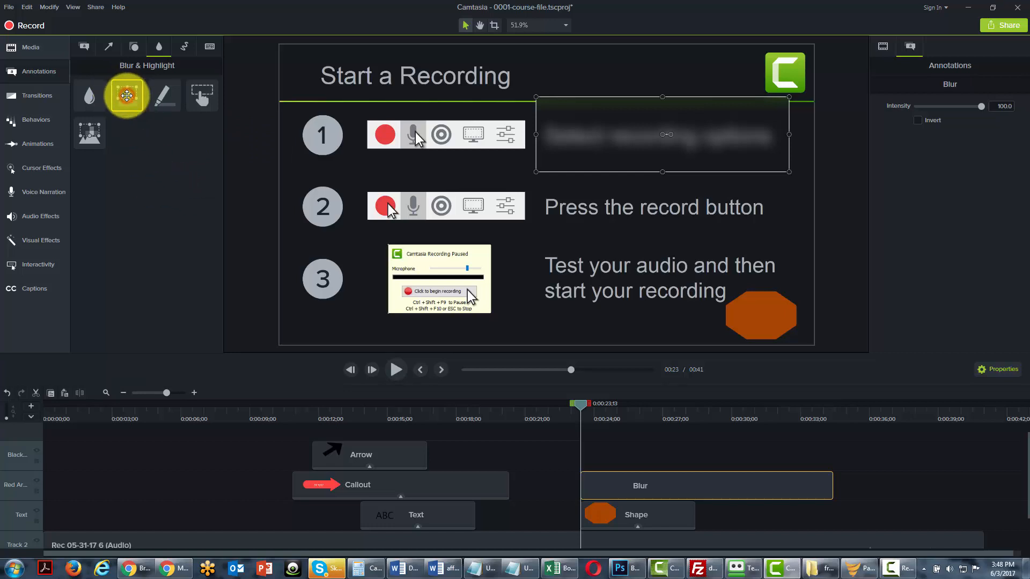
Step: Try a spotlight and a highlight over "Press the record button", deleting each one
{"action": "left_click_drag", "start_coordinate": [127, 96], "coordinate": [781, 209]}
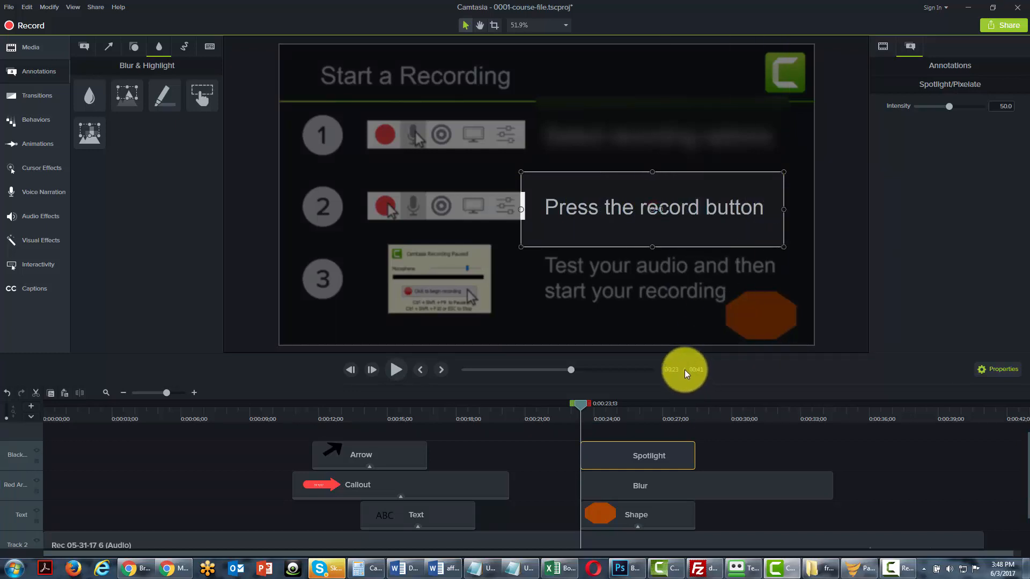
{"action": "left_click", "coordinate": [599, 458]}
{"action": "key", "text": "Delete"}
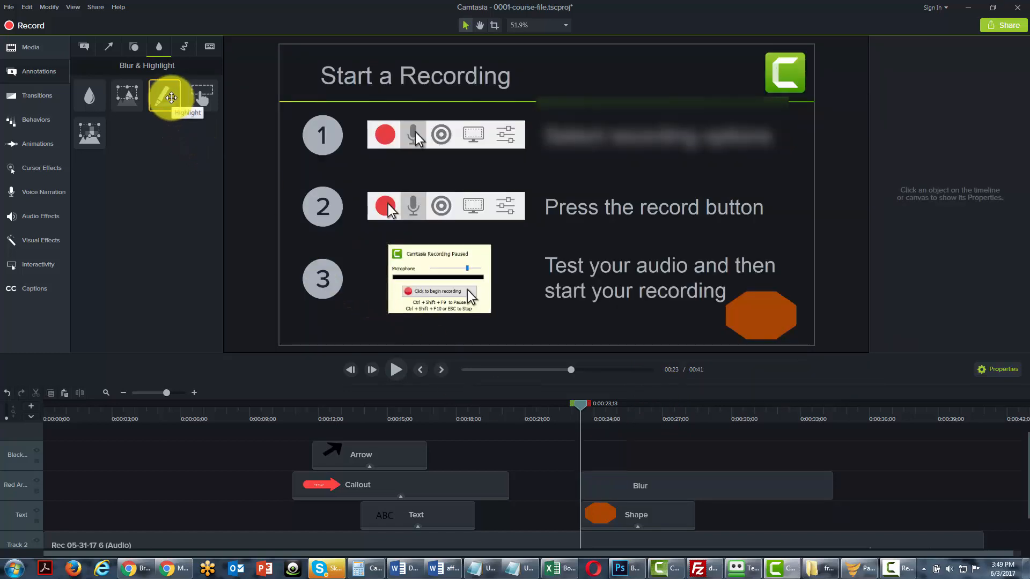
{"action": "mouse_move", "coordinate": [172, 97]}
{"action": "left_mouse_down"}
{"action": "mouse_move", "coordinate": [219, 127]}
{"action": "mouse_move", "coordinate": [568, 210]}
{"action": "mouse_move", "coordinate": [766, 207]}
{"action": "left_mouse_up"}
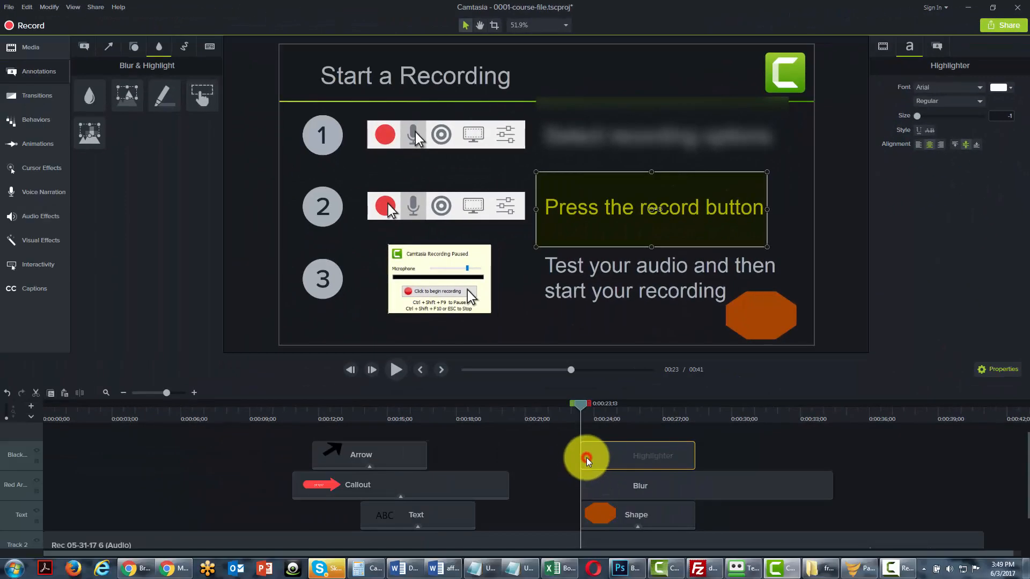
{"action": "key", "text": "Delete"}
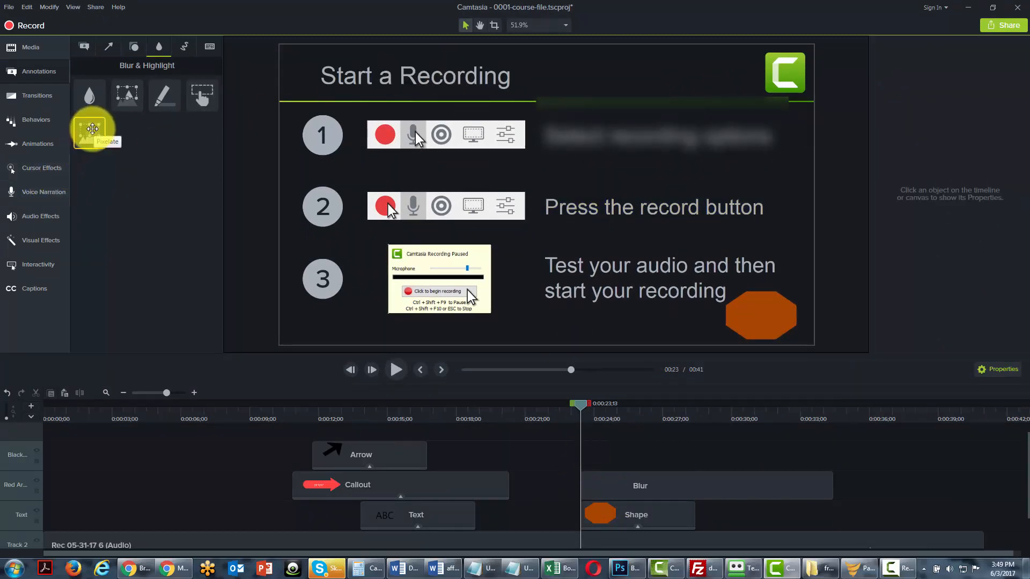
Step: Pixelate the text "Press the record button" at intensity 76.7 and extend the pixelate clip slightly to a 0:00:05;10 duration
{"action": "left_click_drag", "start_coordinate": [93, 128], "coordinate": [602, 212]}
{"action": "left_click_drag", "start_coordinate": [669, 209], "coordinate": [776, 209]}
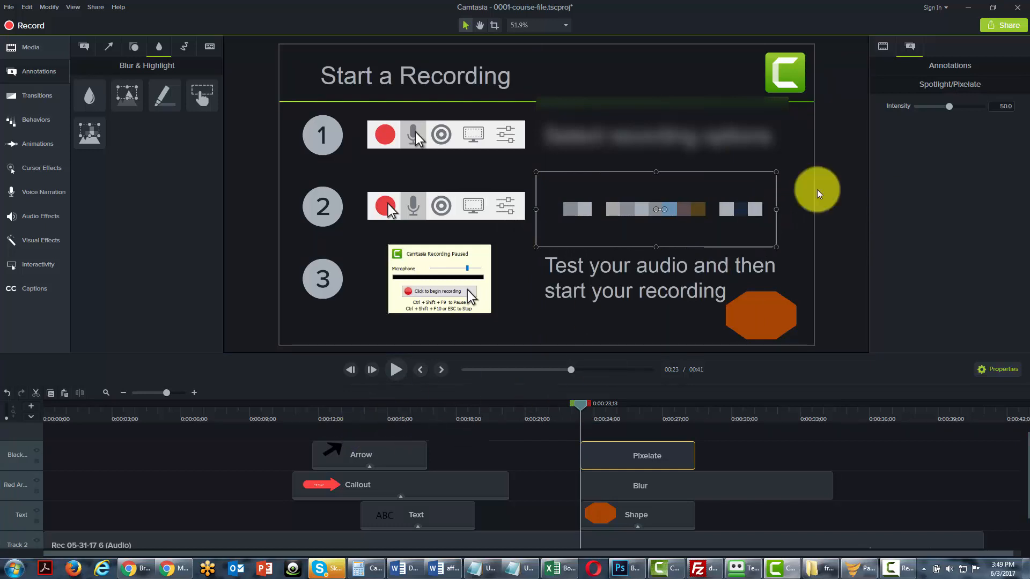
{"action": "mouse_move", "coordinate": [949, 106]}
{"action": "left_mouse_down"}
{"action": "mouse_move", "coordinate": [924, 106]}
{"action": "mouse_move", "coordinate": [979, 108]}
{"action": "mouse_move", "coordinate": [967, 107]}
{"action": "left_mouse_up"}
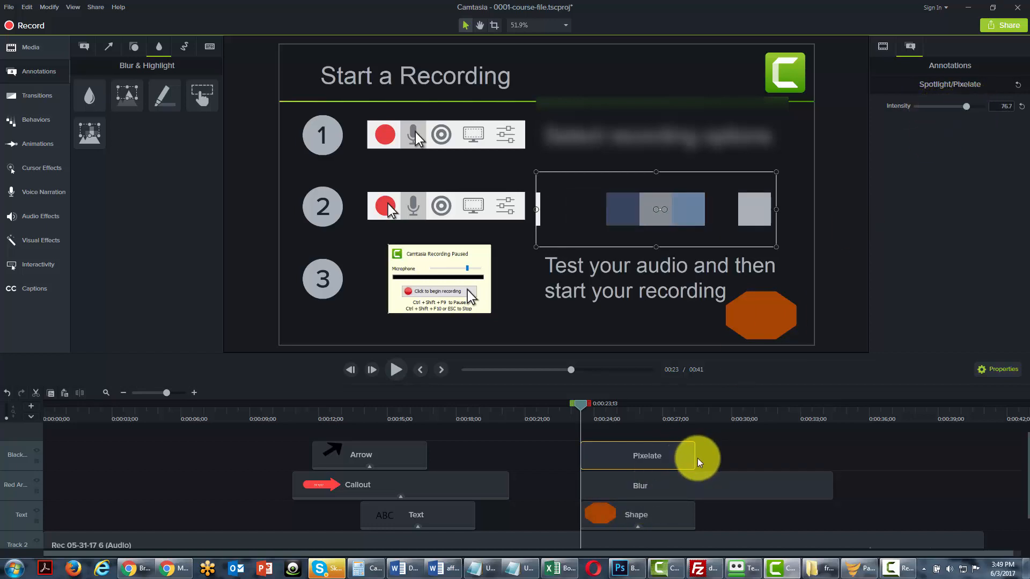
{"action": "mouse_move", "coordinate": [695, 456]}
{"action": "left_mouse_down"}
{"action": "mouse_move", "coordinate": [797, 458]}
{"action": "mouse_move", "coordinate": [706, 462]}
{"action": "left_mouse_up"}
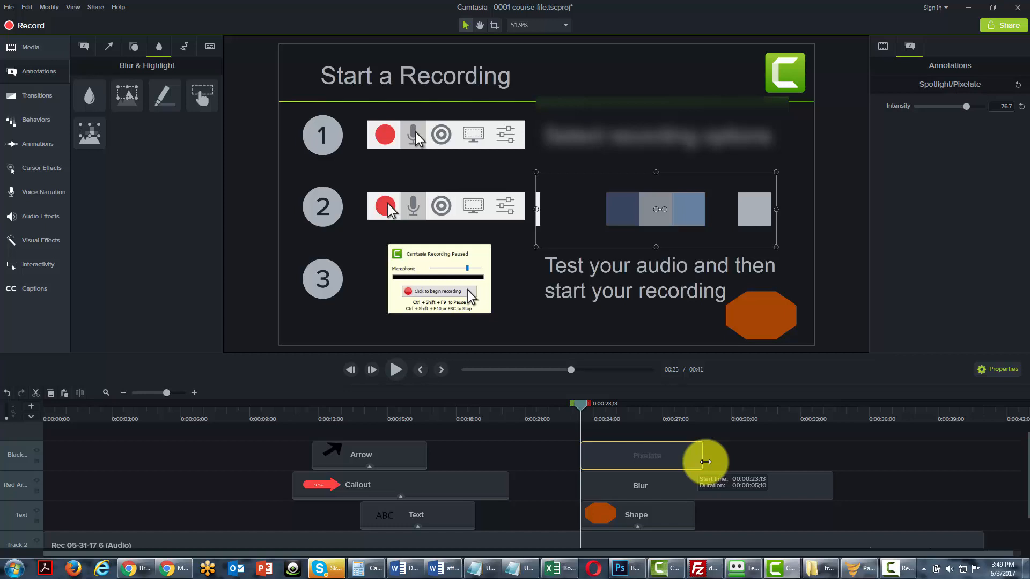
{"action": "left_click_drag", "start_coordinate": [705, 462], "coordinate": [705, 461]}
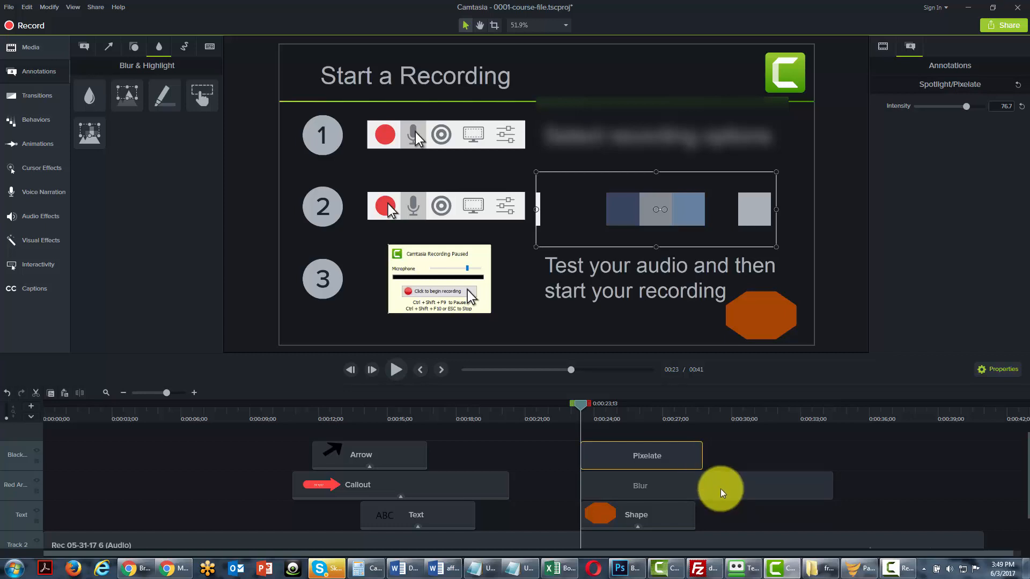
Step: Shorten the blur clip so that it ends together with the pixelate clip
{"action": "left_click", "coordinate": [184, 48]}
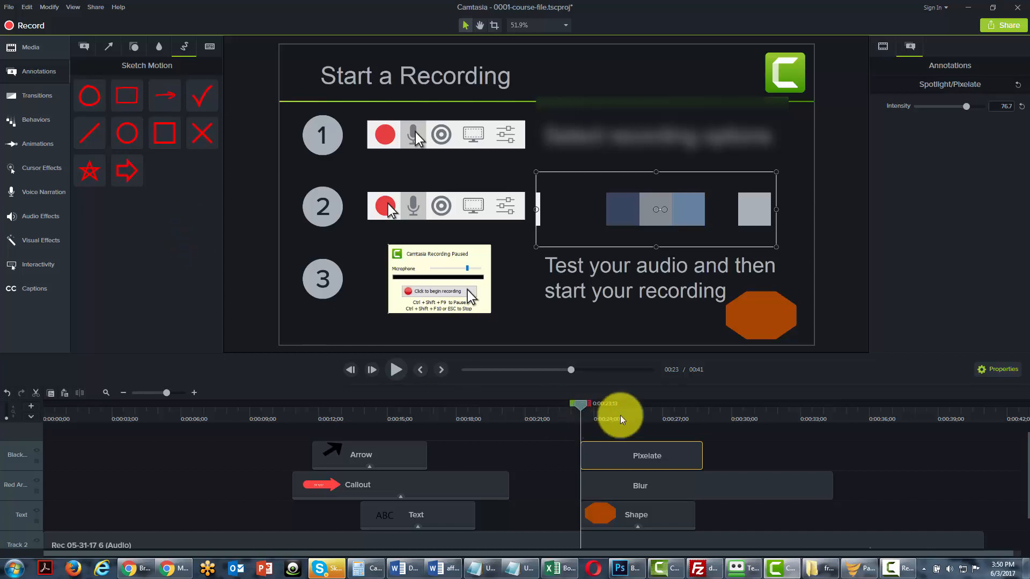
{"action": "left_click_drag", "start_coordinate": [615, 408], "coordinate": [756, 406]}
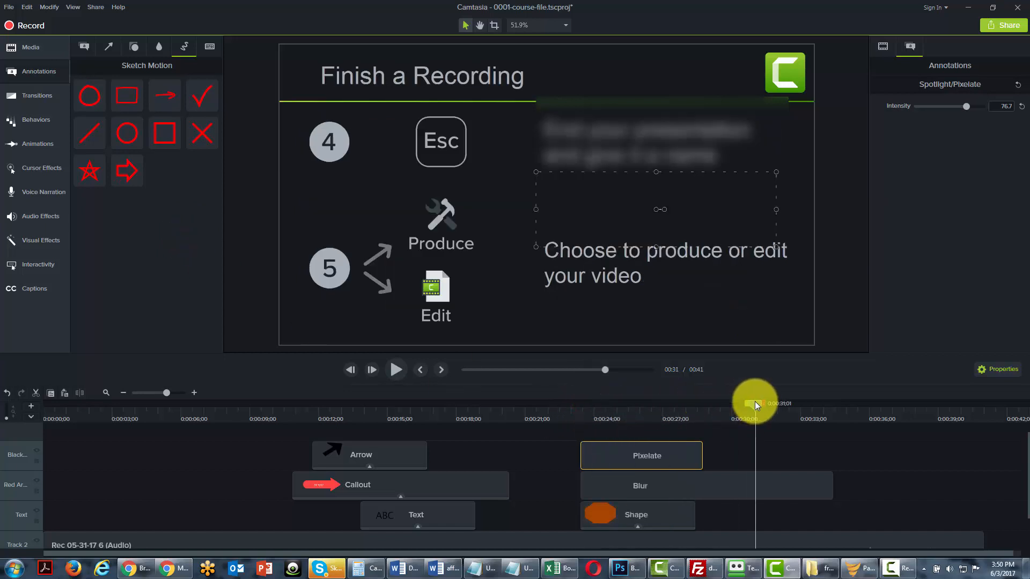
{"action": "left_click", "coordinate": [695, 488]}
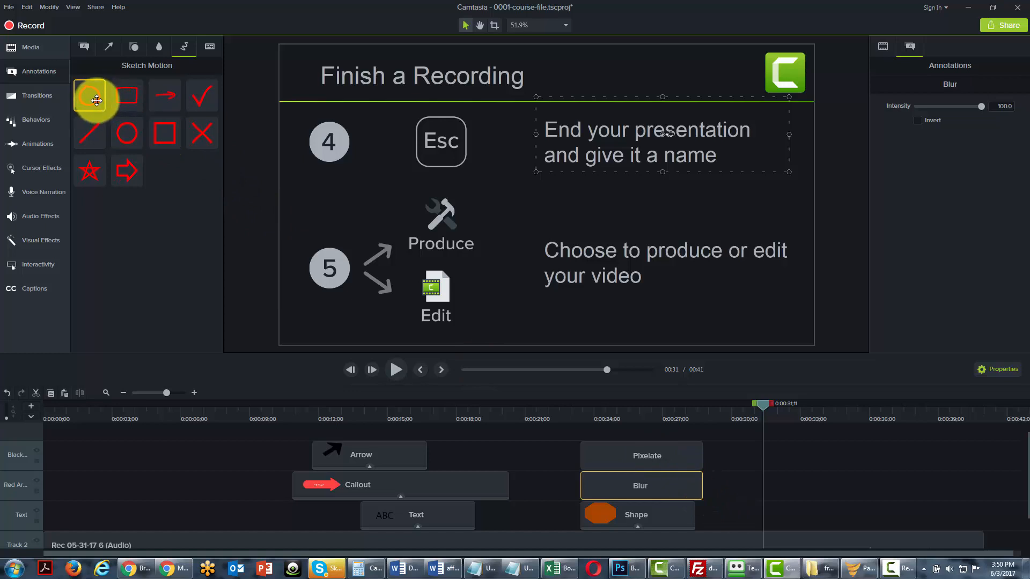
Step: Add a sketch motion oval at 0:00:31;11 and size it to encircle "Choose to produce or edit your video"
{"action": "mouse_move", "coordinate": [97, 99]}
{"action": "left_mouse_down"}
{"action": "mouse_move", "coordinate": [258, 129]}
{"action": "mouse_move", "coordinate": [596, 252]}
{"action": "left_mouse_up"}
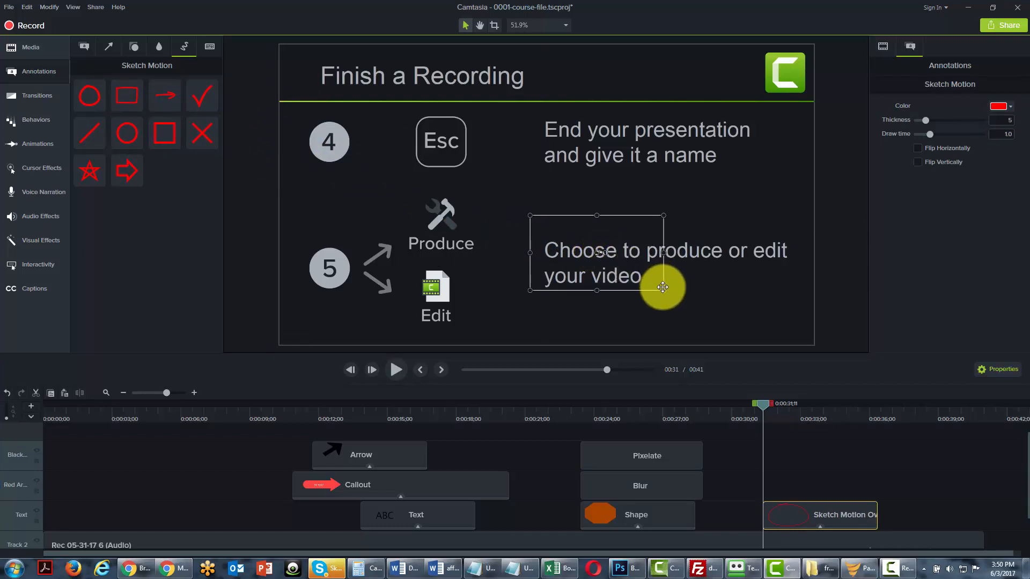
{"action": "left_click_drag", "start_coordinate": [664, 291], "coordinate": [797, 315]}
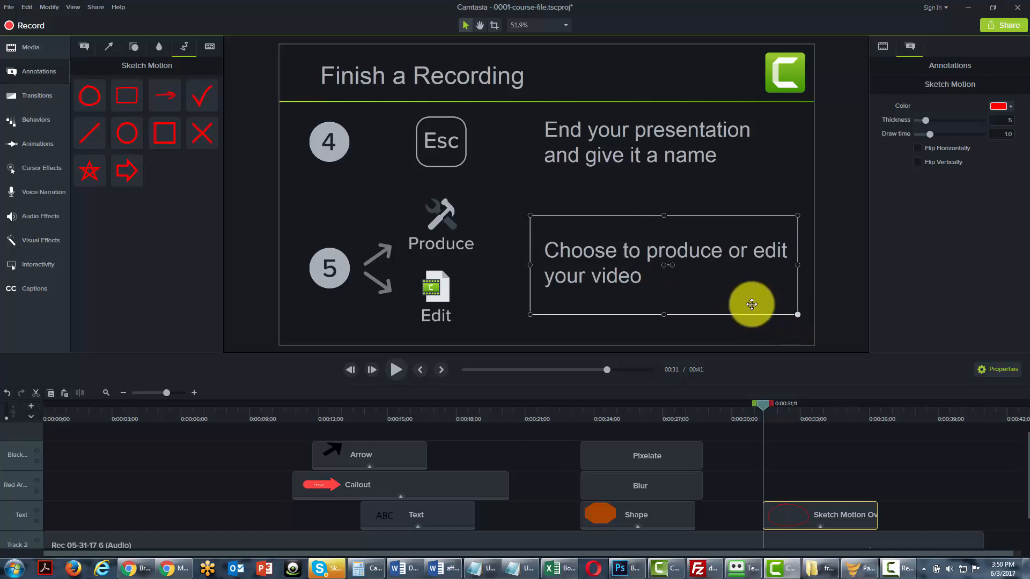
{"action": "left_click_drag", "start_coordinate": [761, 404], "coordinate": [782, 403]}
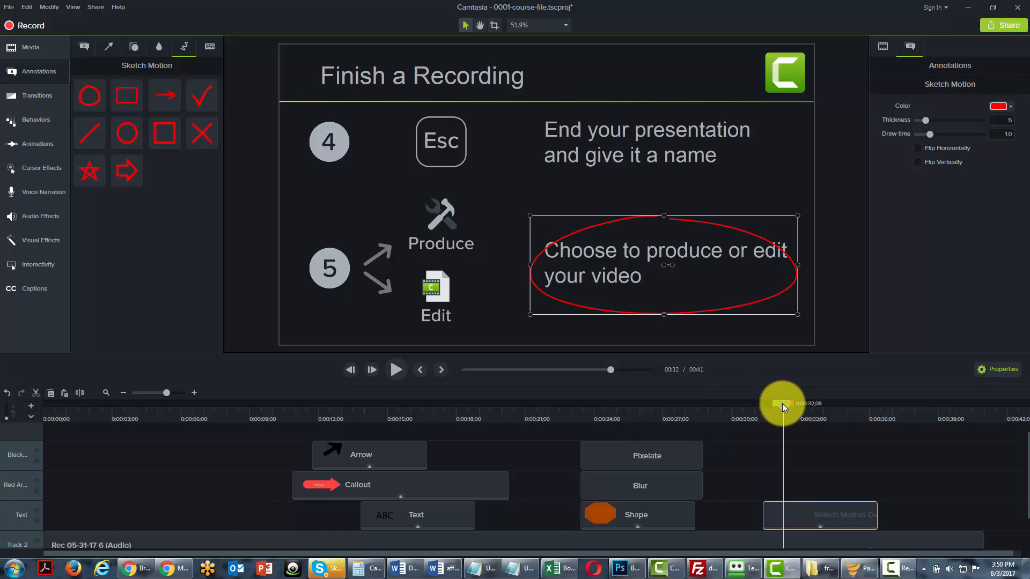
{"action": "left_click_drag", "start_coordinate": [782, 408], "coordinate": [781, 408]}
{"action": "left_click_drag", "start_coordinate": [531, 269], "coordinate": [506, 266]}
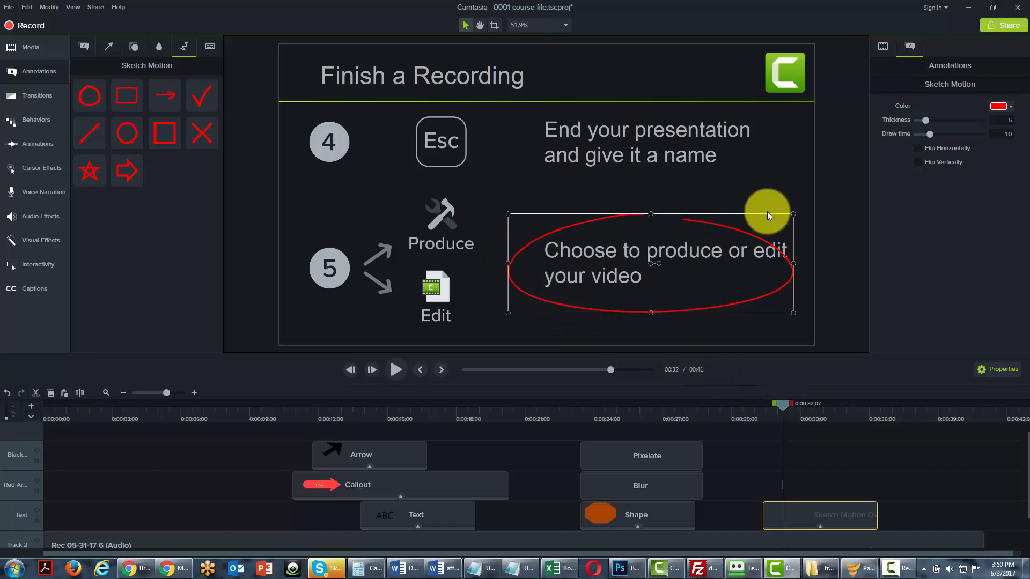
{"action": "left_click_drag", "start_coordinate": [794, 263], "coordinate": [820, 263]}
{"action": "left_click_drag", "start_coordinate": [661, 213], "coordinate": [660, 203]}
{"action": "left_click_drag", "start_coordinate": [664, 312], "coordinate": [662, 321]}
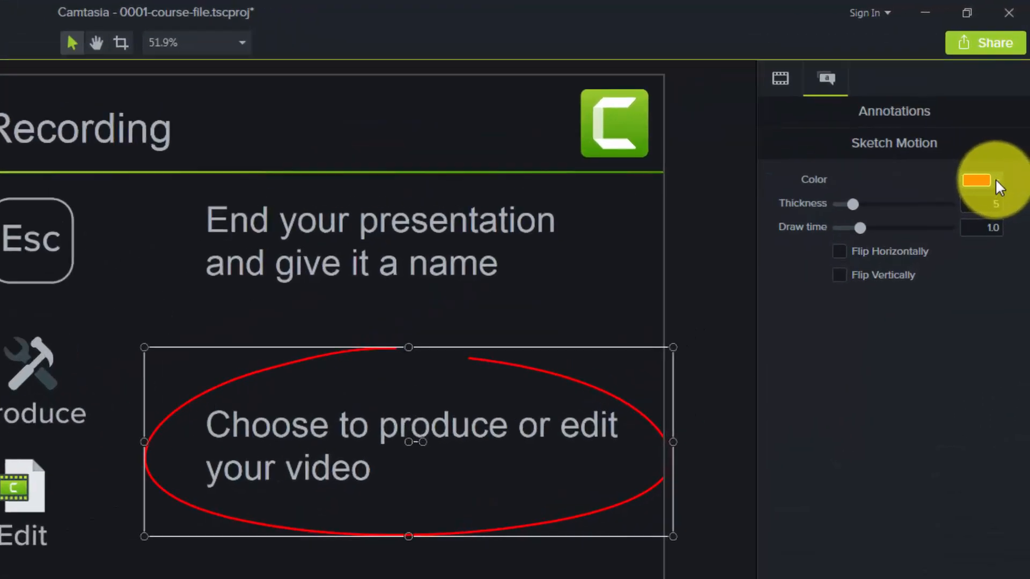
Step: Set the sketch motion oval's colour to #FE0D0D, its thickness to 11 and its draw time to 2.4
{"action": "left_click", "coordinate": [1009, 106]}
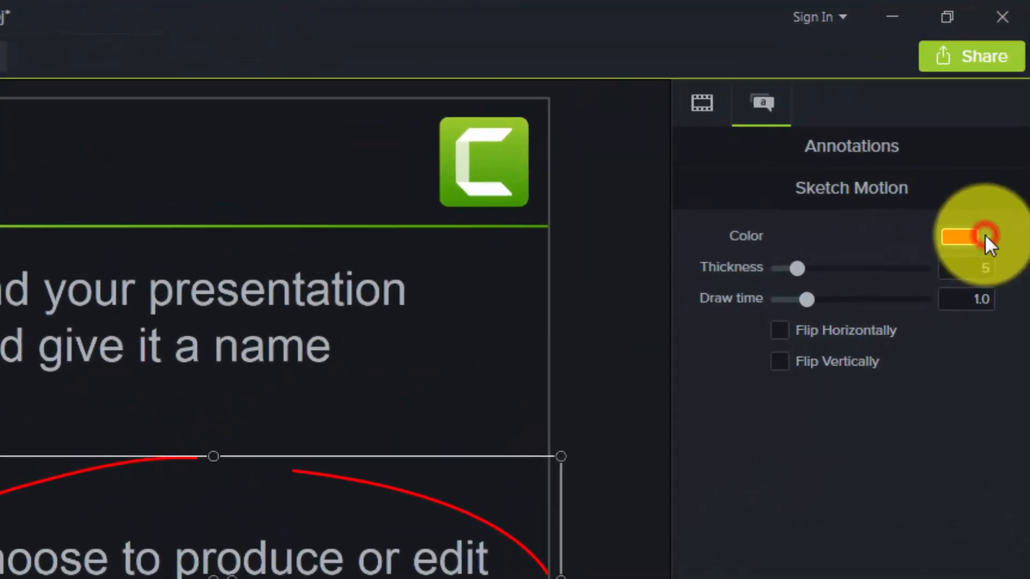
{"action": "left_click", "coordinate": [935, 341]}
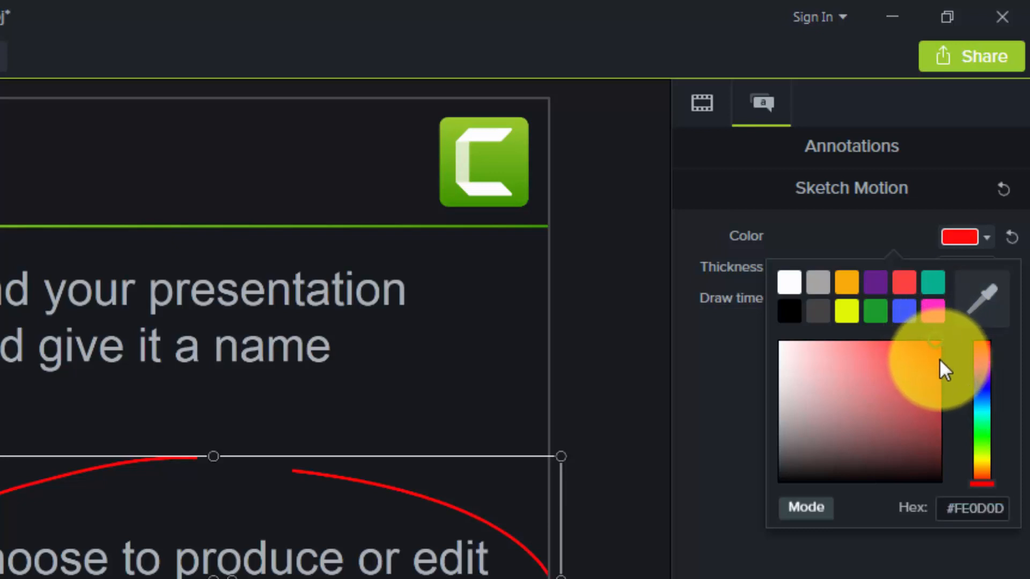
{"action": "left_click", "coordinate": [732, 271]}
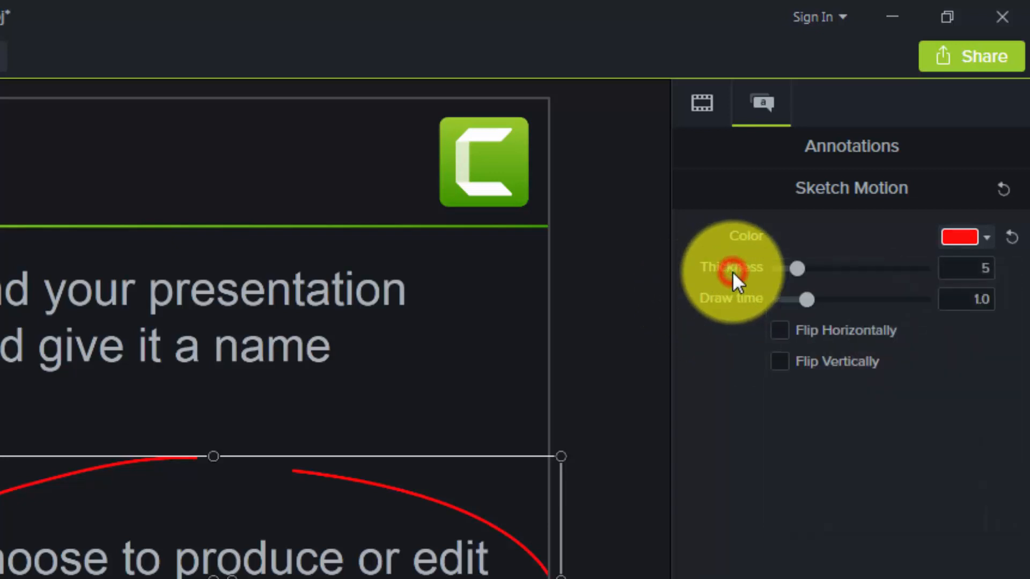
{"action": "left_click_drag", "start_coordinate": [797, 268], "coordinate": [878, 237]}
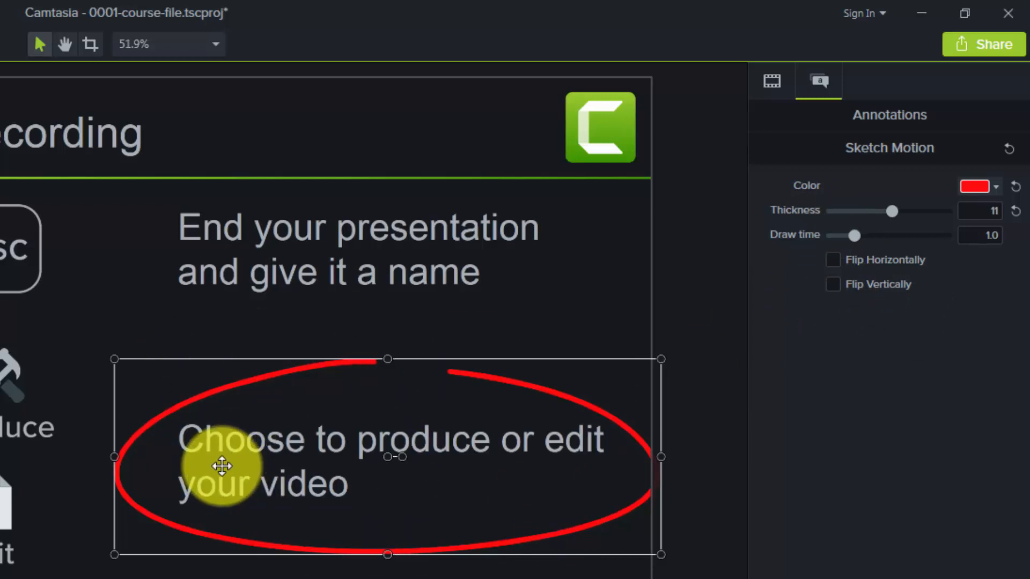
{"action": "left_click_drag", "start_coordinate": [858, 235], "coordinate": [890, 236]}
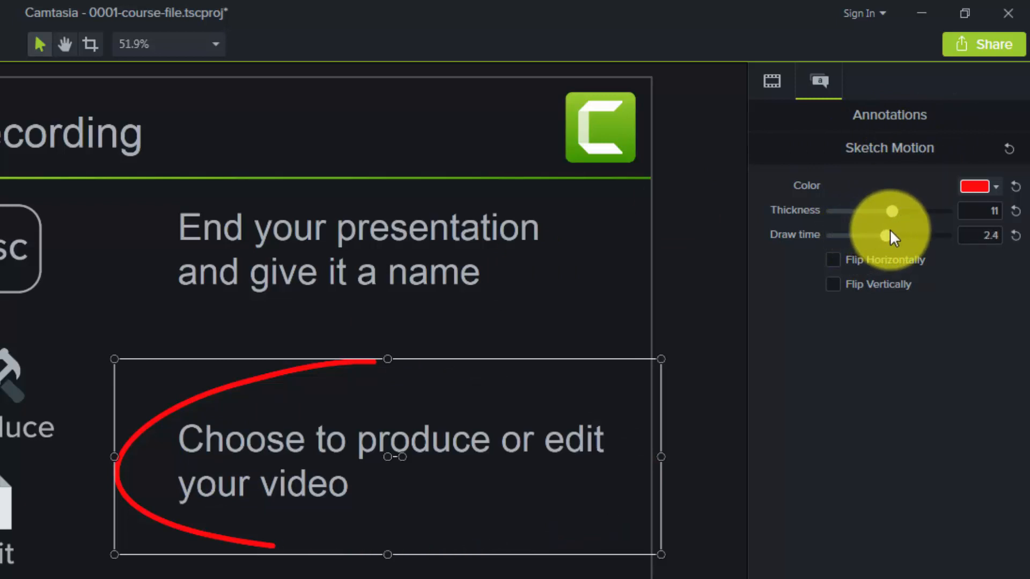
Step: Try the horizontal and vertical flips on the sketch motion oval, turning each off again, and preview its drawing
{"action": "left_click", "coordinate": [835, 260]}
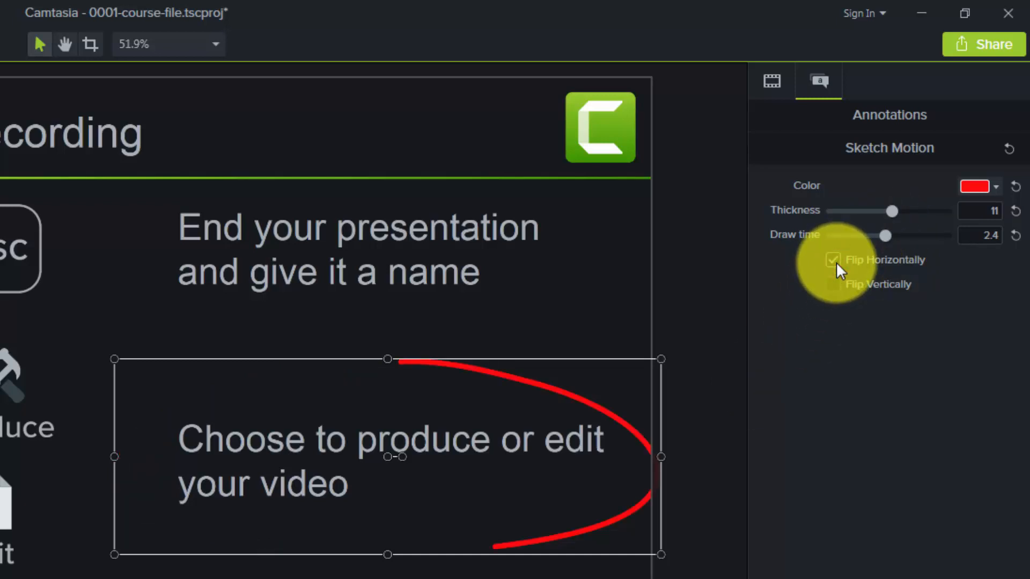
{"action": "left_click", "coordinate": [834, 261]}
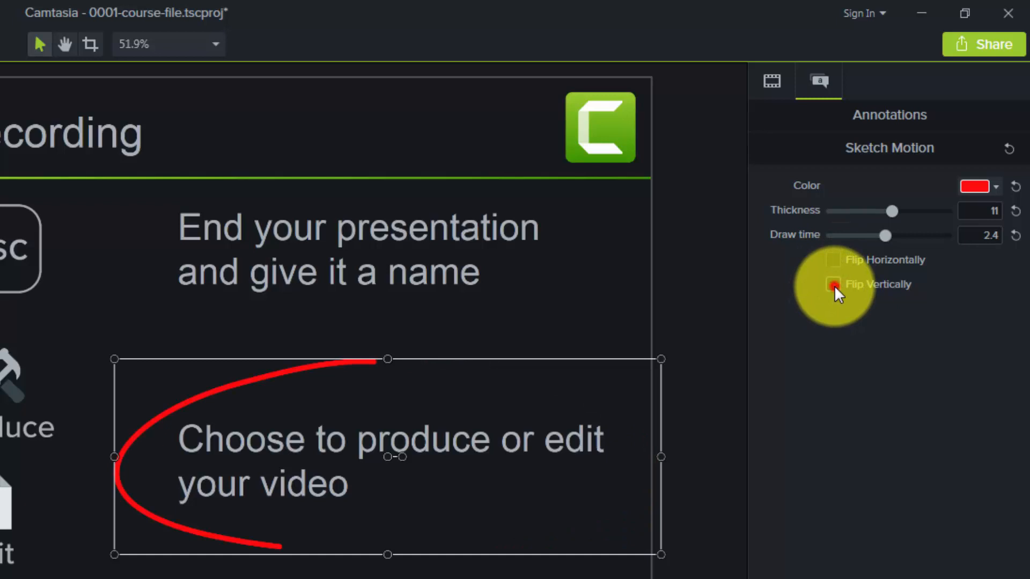
{"action": "left_click", "coordinate": [835, 285]}
{"action": "left_click", "coordinate": [835, 285]}
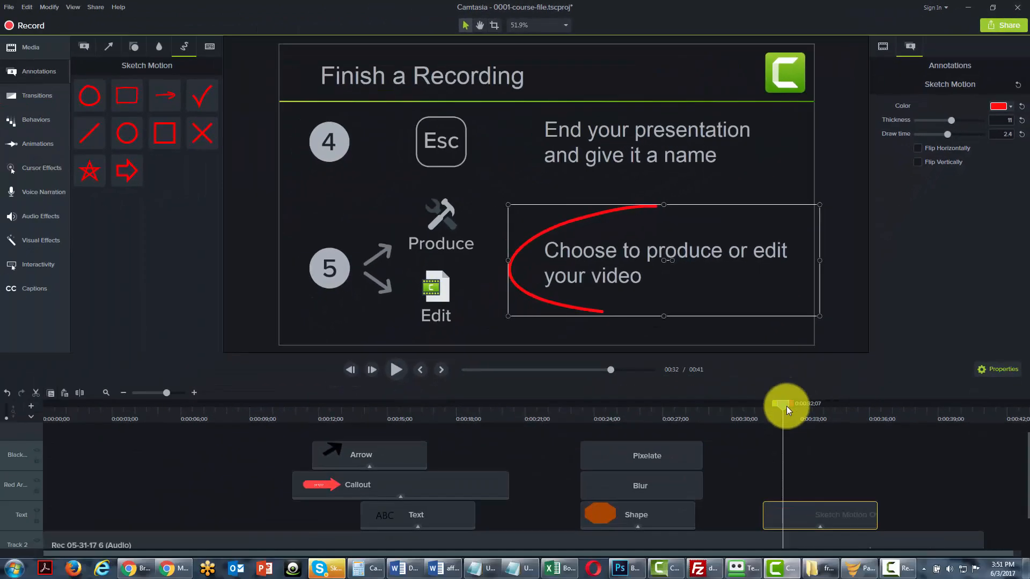
{"action": "left_click_drag", "start_coordinate": [786, 407], "coordinate": [767, 407]}
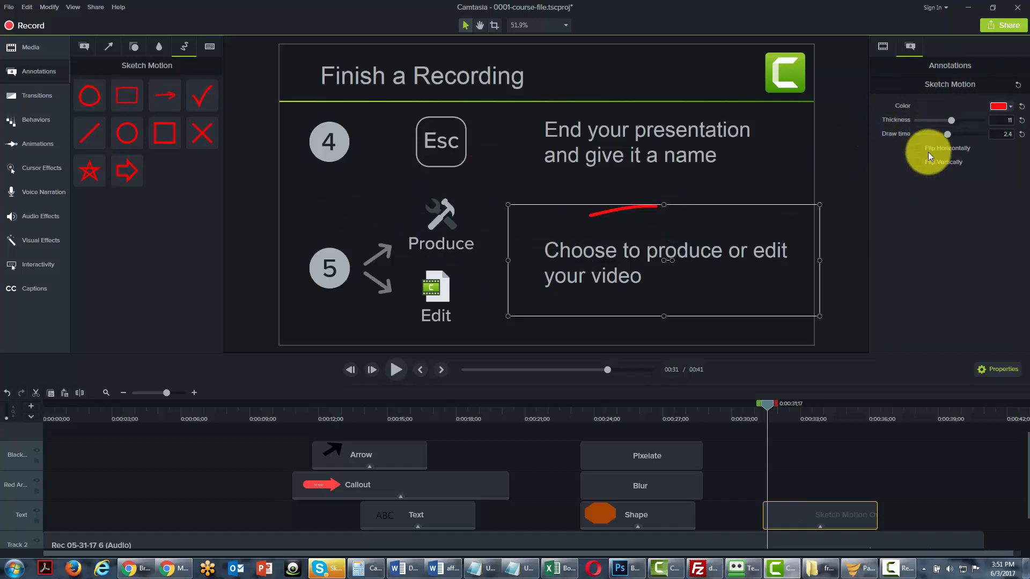
Step: Preview the sketch motion oval drawing from just before its start, and extend its clip slightly at the end
{"action": "left_click", "coordinate": [790, 400]}
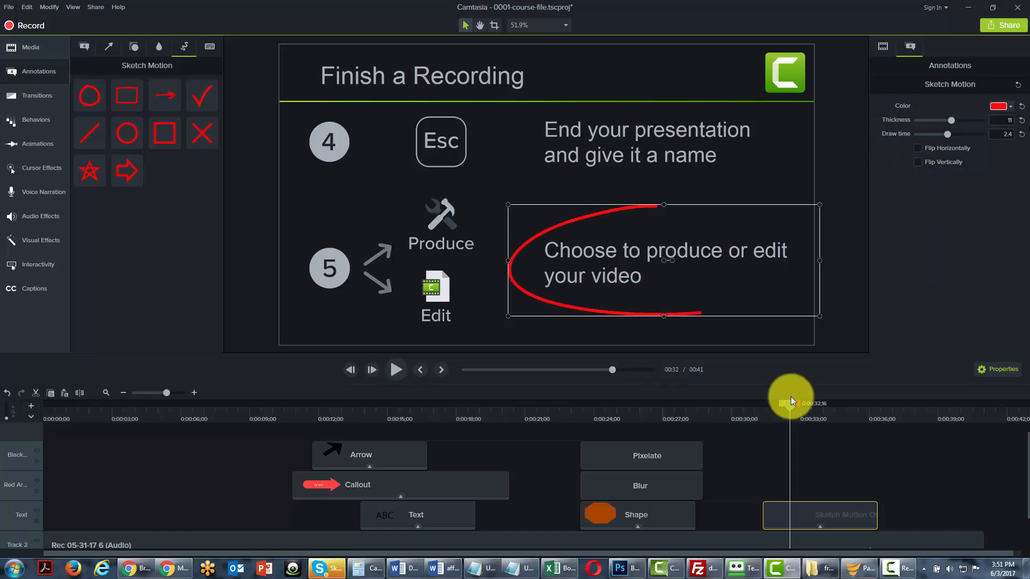
{"action": "left_click_drag", "start_coordinate": [791, 406], "coordinate": [756, 407]}
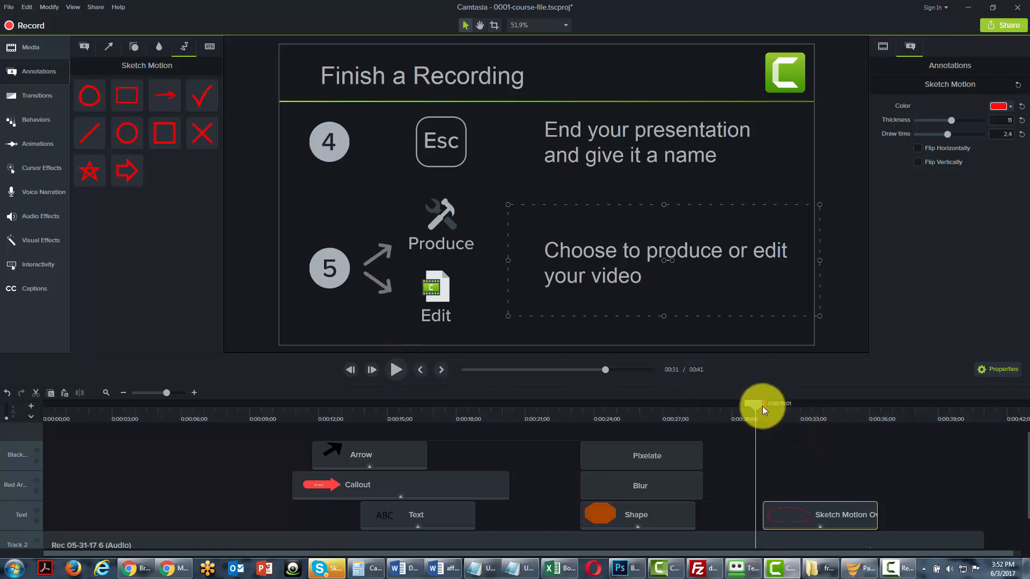
{"action": "left_click", "coordinate": [758, 403]}
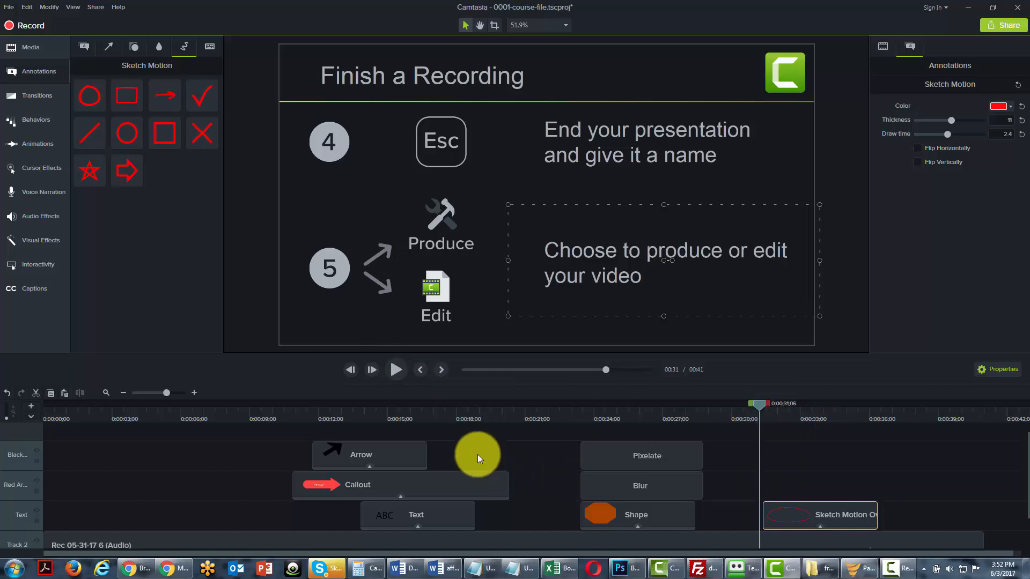
{"action": "left_click", "coordinate": [397, 368]}
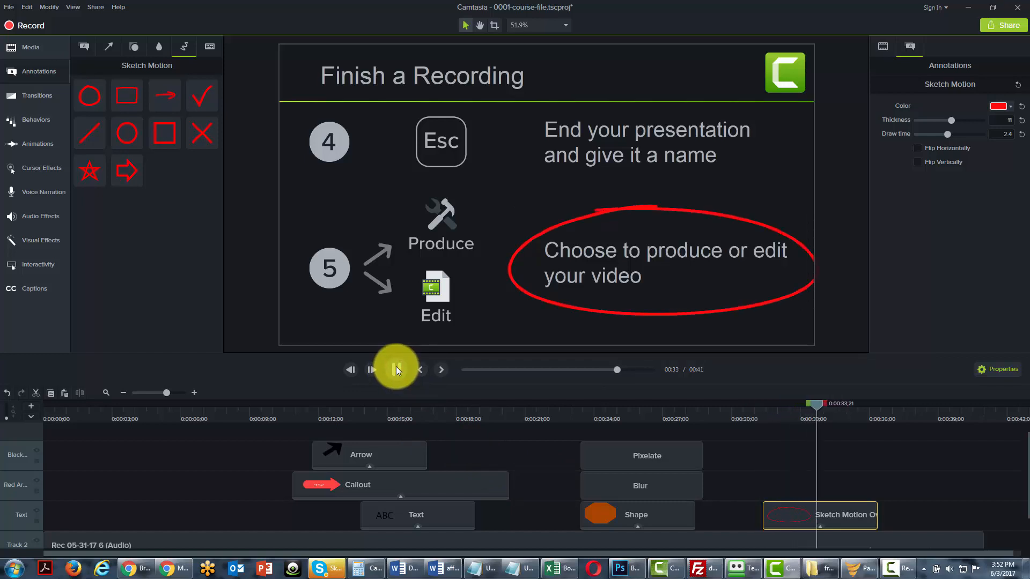
{"action": "left_click", "coordinate": [396, 368]}
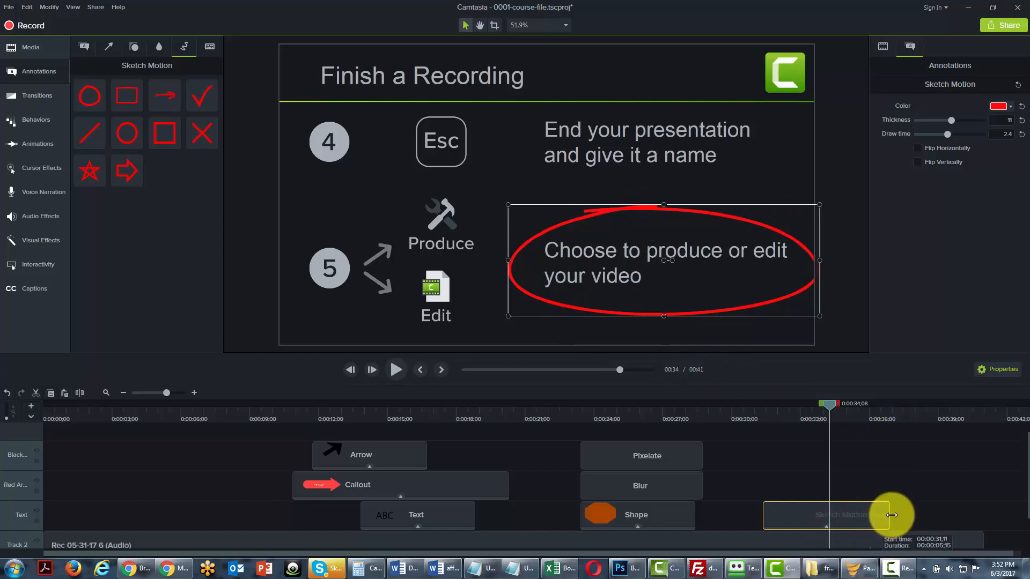
{"action": "left_click_drag", "start_coordinate": [879, 516], "coordinate": [883, 518]}
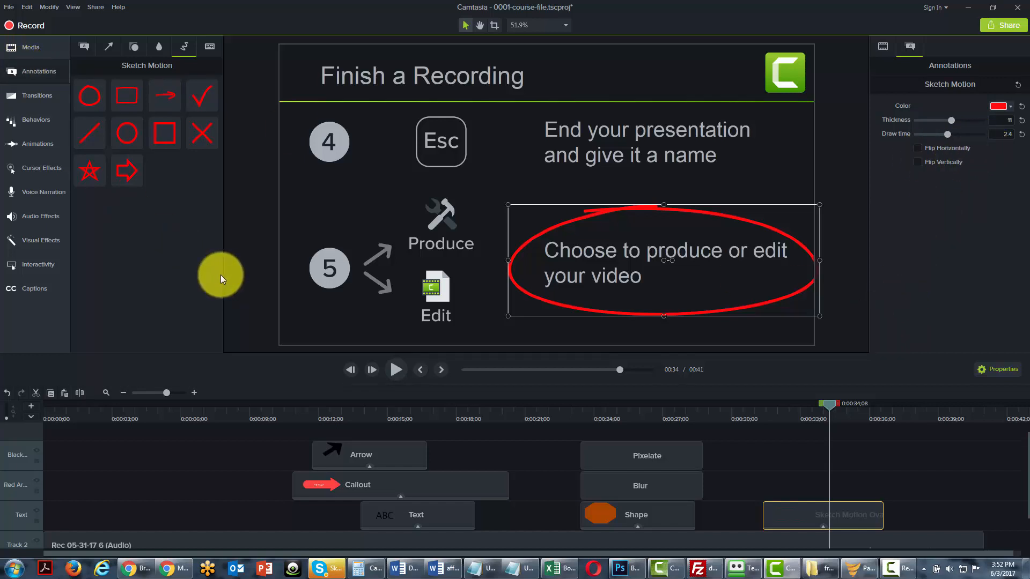
Step: Add a Traditional-style Ctrl+A keystroke callout at 0:00:04;25 below the slide thumbnails and shorten its clip from the end
{"action": "left_click", "coordinate": [212, 46]}
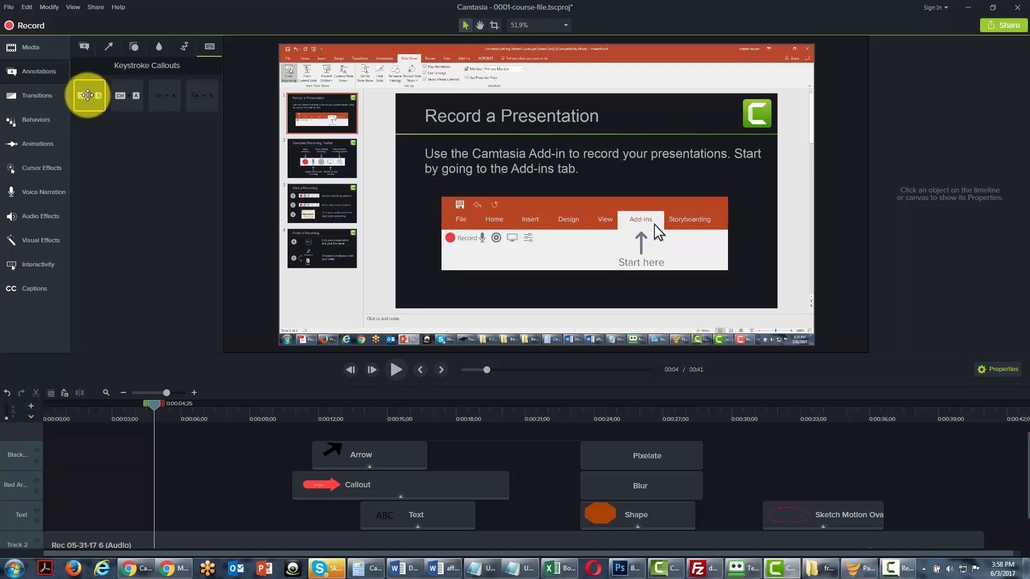
{"action": "mouse_move", "coordinate": [88, 95]}
{"action": "left_mouse_down"}
{"action": "mouse_move", "coordinate": [154, 202]}
{"action": "mouse_move", "coordinate": [336, 292]}
{"action": "left_mouse_up"}
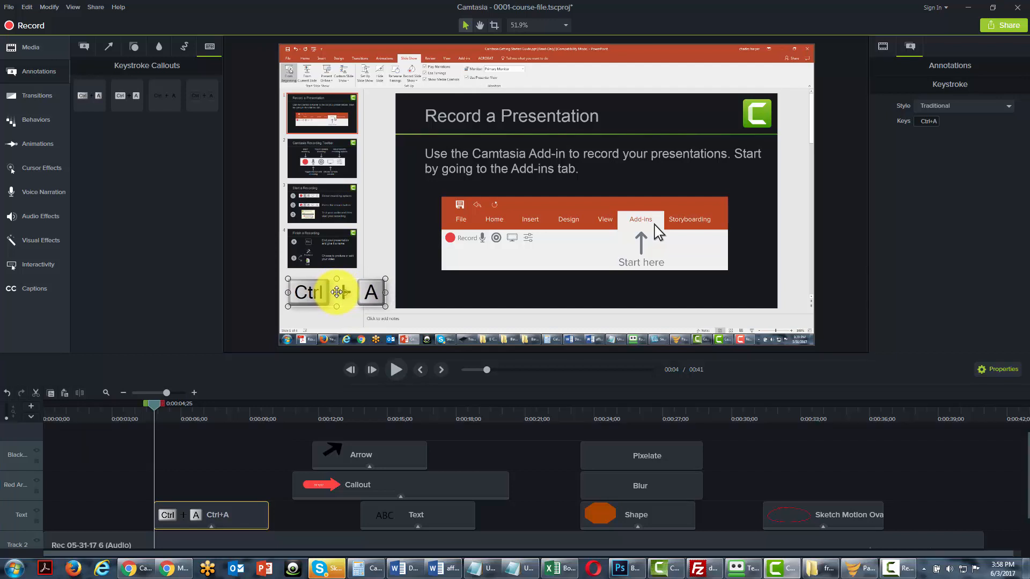
{"action": "left_click", "coordinate": [158, 402]}
{"action": "mouse_move", "coordinate": [161, 403]}
{"action": "left_mouse_down"}
{"action": "mouse_move", "coordinate": [225, 403]}
{"action": "mouse_move", "coordinate": [154, 420]}
{"action": "left_mouse_up"}
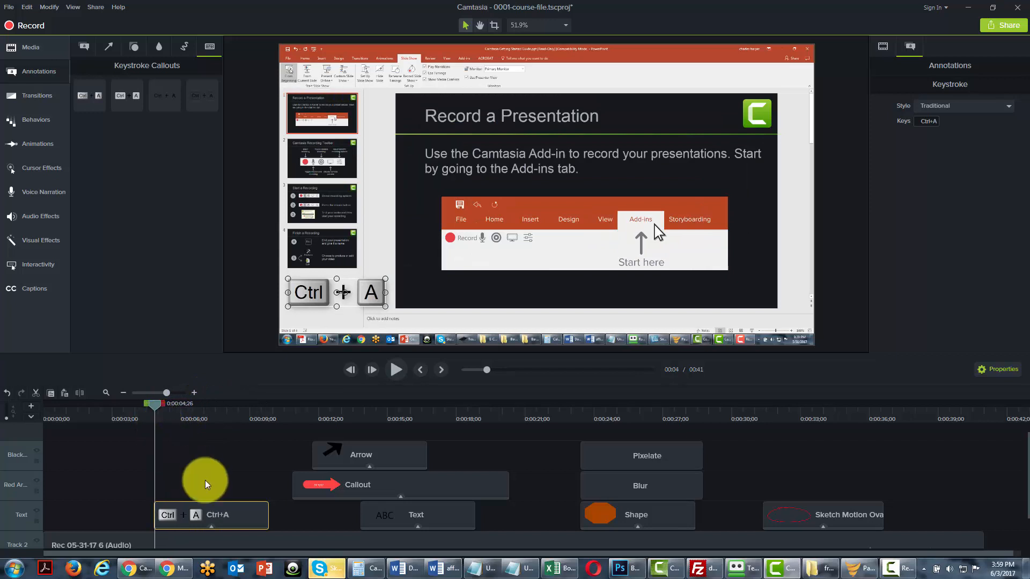
{"action": "left_click_drag", "start_coordinate": [268, 511], "coordinate": [226, 511]}
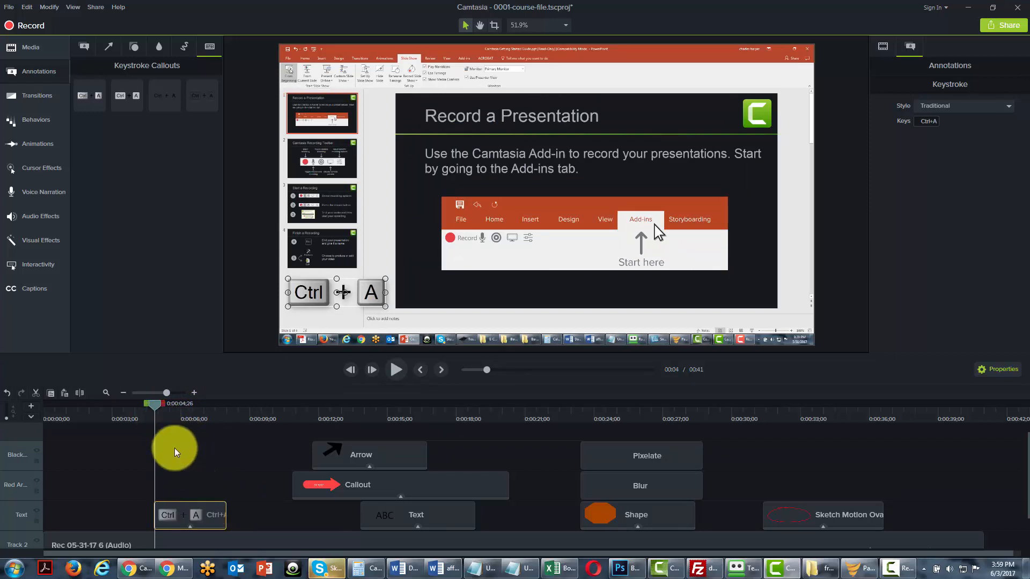
{"action": "left_click", "coordinate": [152, 405]}
{"action": "mouse_move", "coordinate": [152, 407]}
{"action": "left_mouse_down"}
{"action": "mouse_move", "coordinate": [207, 408]}
{"action": "mouse_move", "coordinate": [144, 406]}
{"action": "mouse_move", "coordinate": [152, 409]}
{"action": "left_mouse_up"}
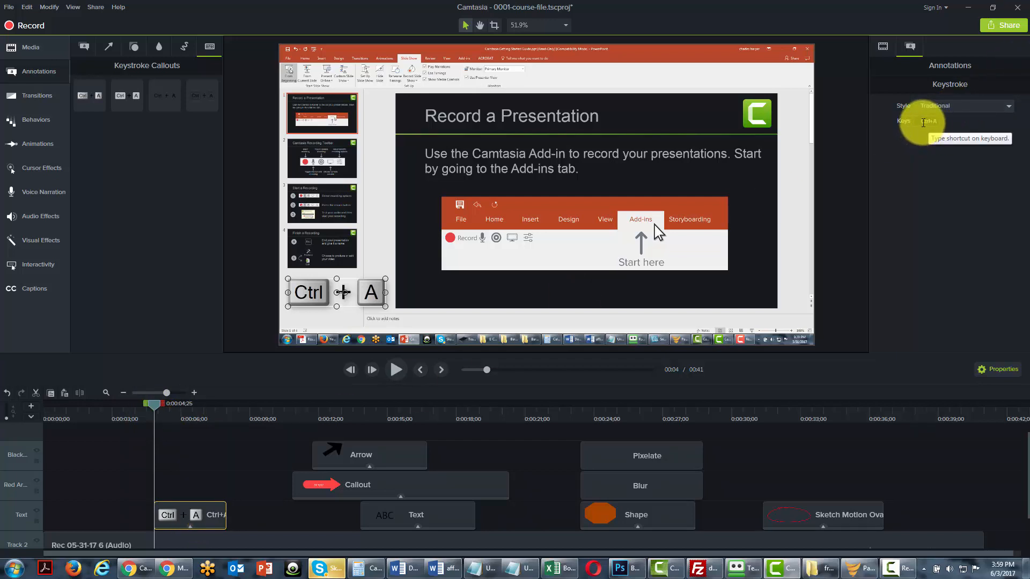
Step: Try to clear the keystroke callout's keys, and trim the end of its clip a little further
{"action": "left_click", "coordinate": [923, 122]}
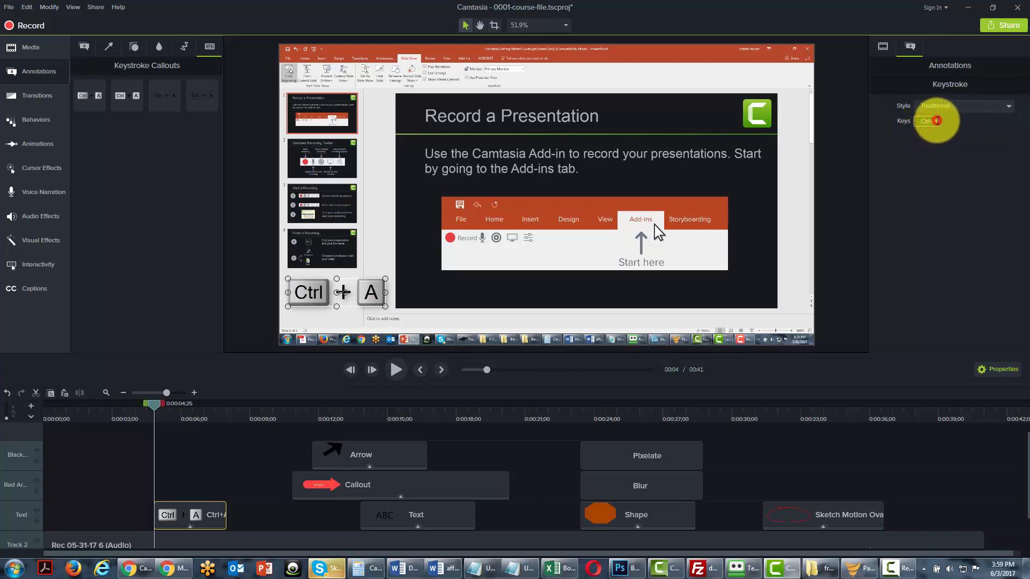
{"action": "key", "text": "BackSpace"}
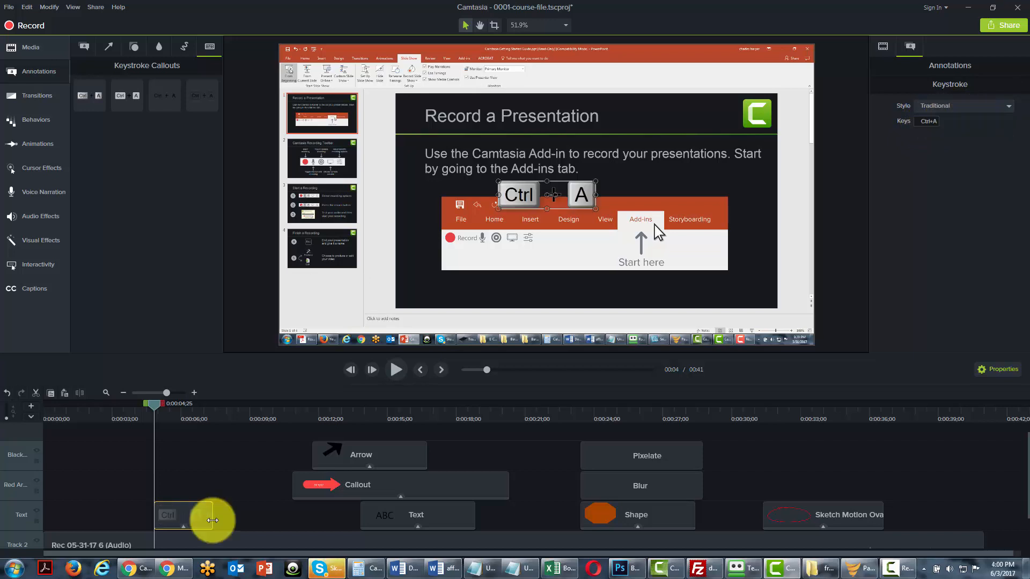
{"action": "left_click_drag", "start_coordinate": [211, 520], "coordinate": [213, 521]}
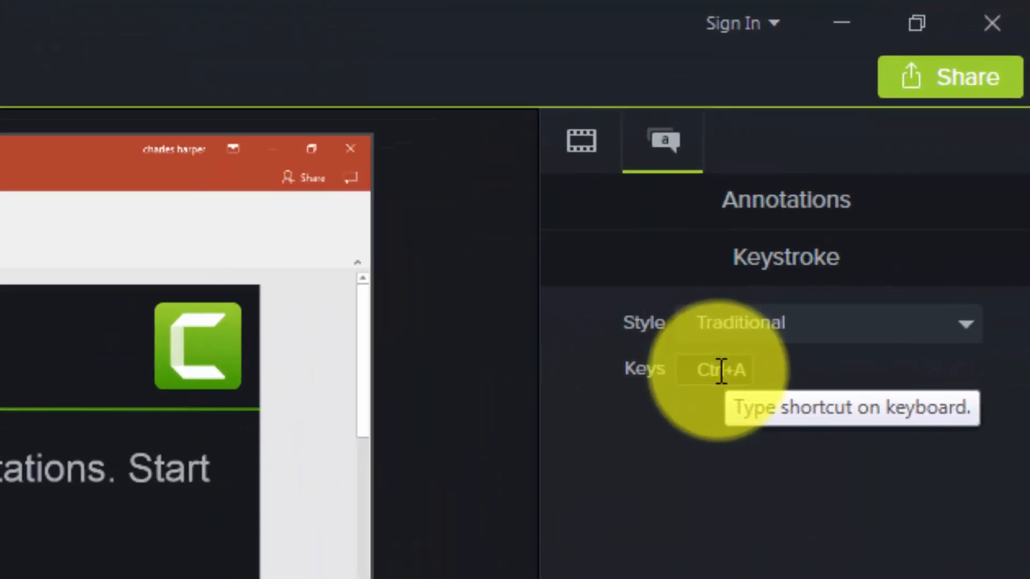
Step: Set the keystroke callout's keys to Ctrl+S and move it below the slide thumbnails
{"action": "left_click", "coordinate": [720, 370]}
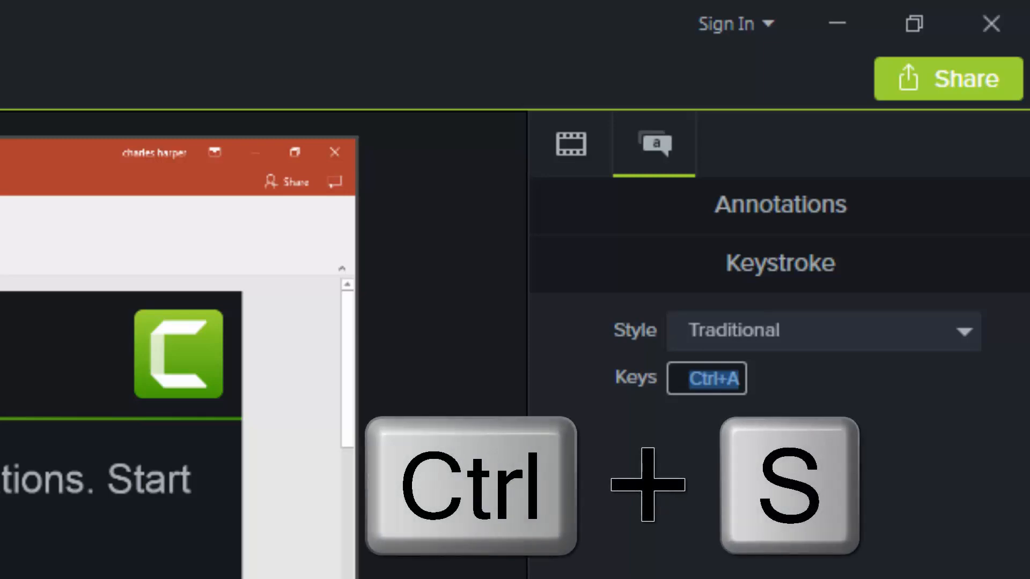
{"action": "key", "text": "ctrl+s"}
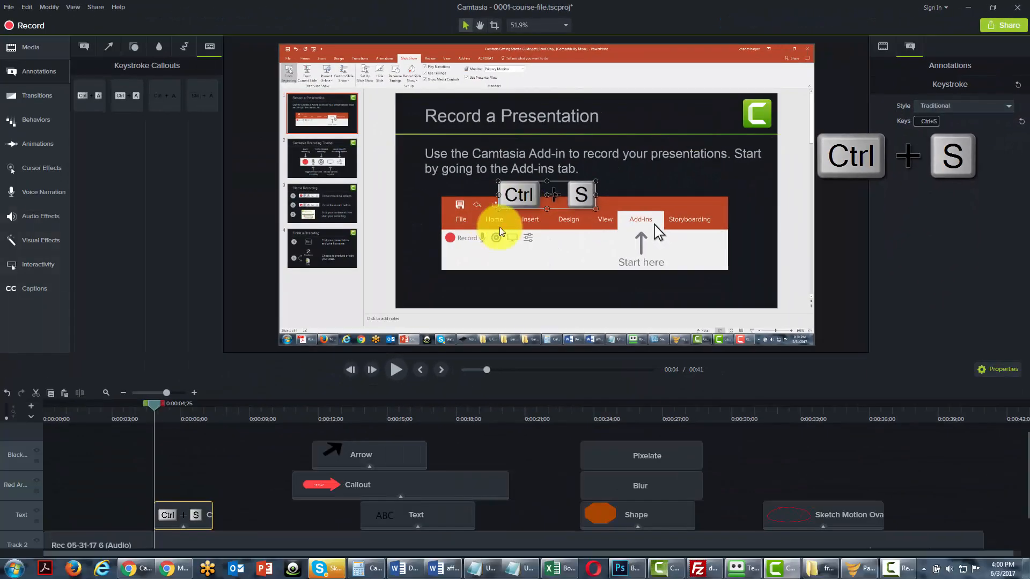
{"action": "left_click_drag", "start_coordinate": [540, 191], "coordinate": [325, 303]}
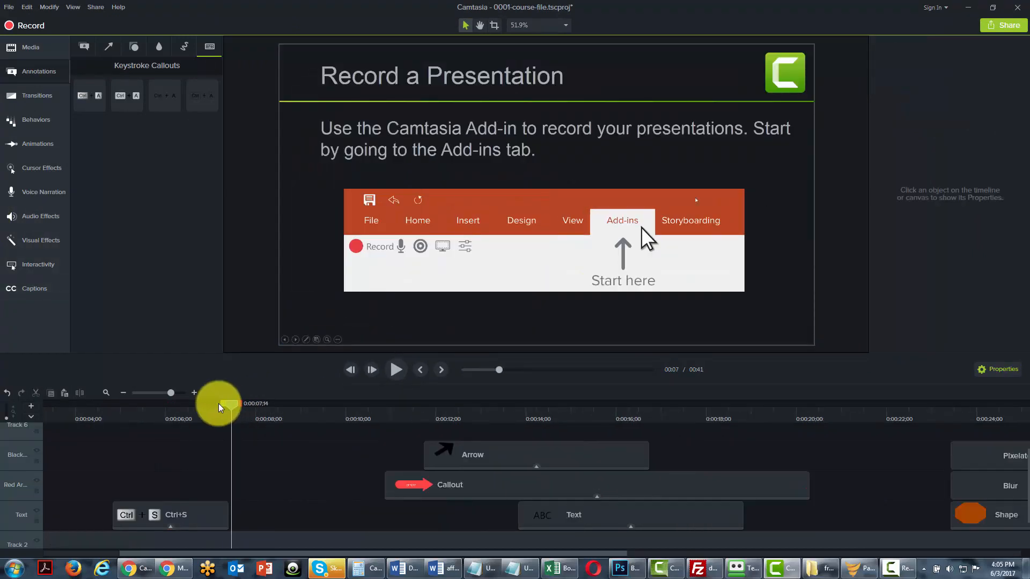
Step: Add a second Traditional-style keystroke callout at 0:00:08;06 and shorten its clip to end where the red arrow callout clip starts
{"action": "left_click_drag", "start_coordinate": [218, 404], "coordinate": [261, 404]}
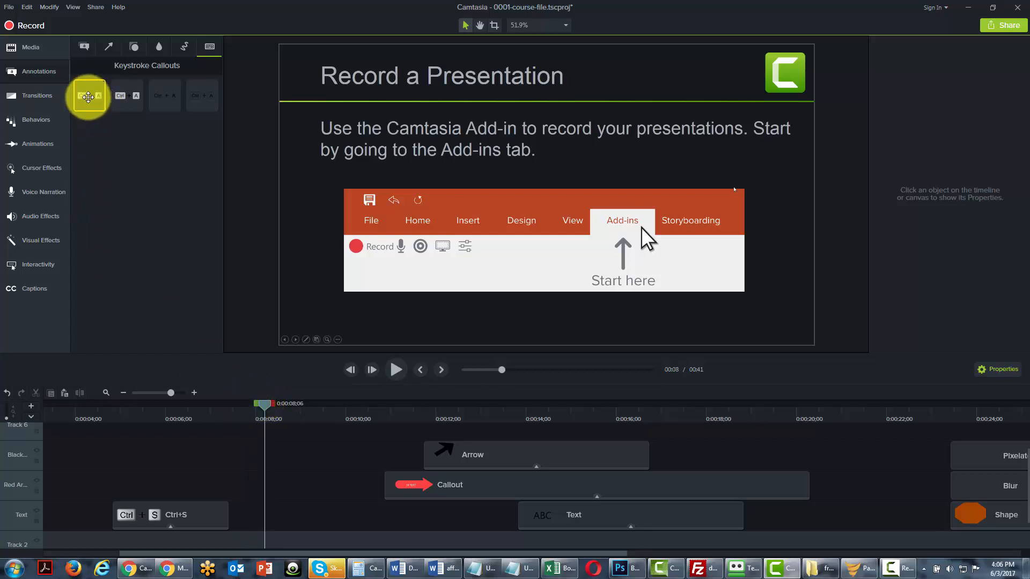
{"action": "left_click_drag", "start_coordinate": [88, 96], "coordinate": [363, 280]}
{"action": "left_click_drag", "start_coordinate": [489, 432], "coordinate": [388, 431]}
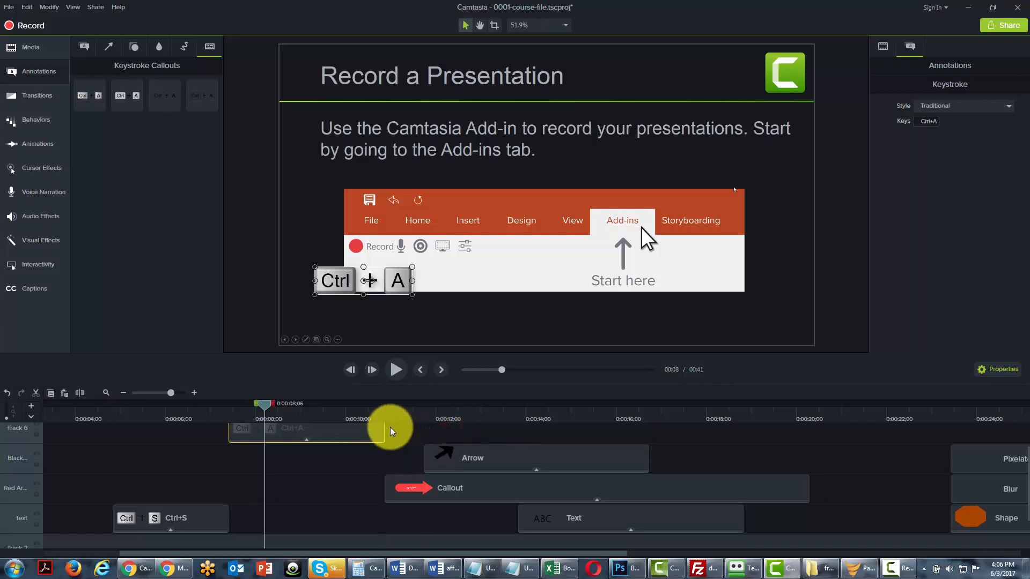
Step: Set the second keystroke callout's keys to Ctrl+V and shift it slightly rightwards over the pictured ribbon's lower-left corner
{"action": "left_click", "coordinate": [926, 124]}
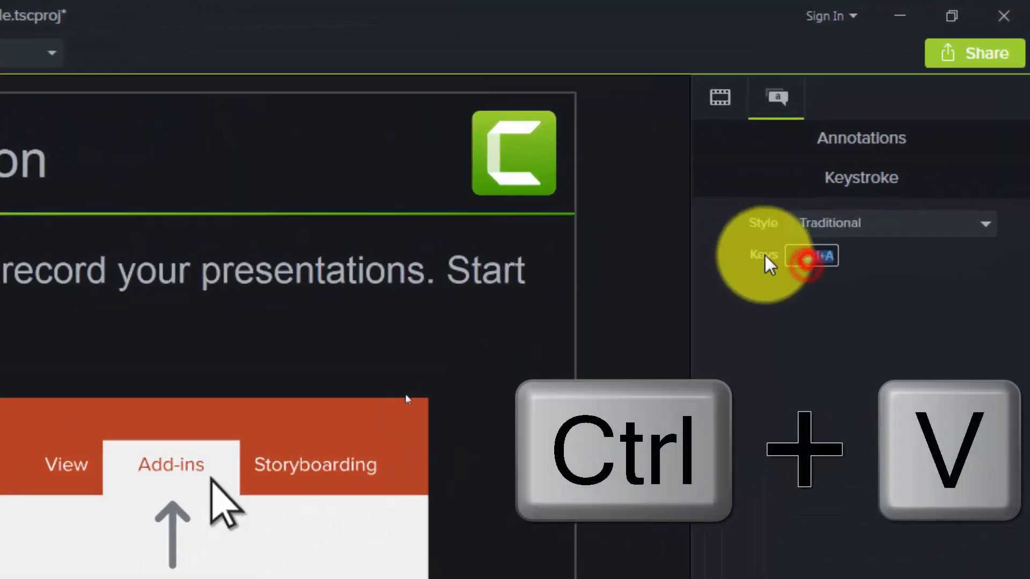
{"action": "key", "text": "ctrl+v"}
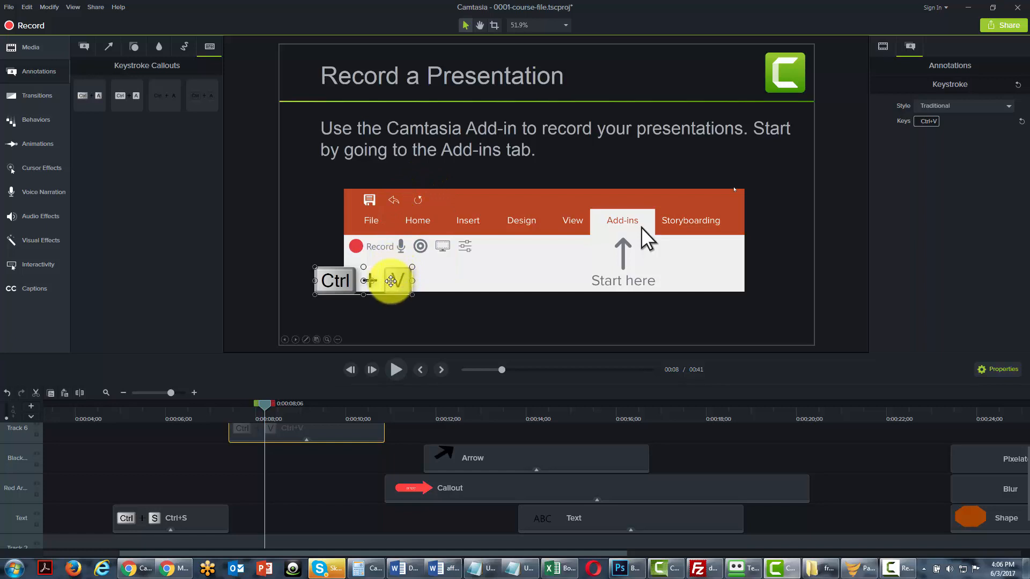
{"action": "mouse_move", "coordinate": [391, 281]}
{"action": "left_mouse_down"}
{"action": "mouse_move", "coordinate": [430, 283]}
{"action": "mouse_move", "coordinate": [403, 277]}
{"action": "left_mouse_up"}
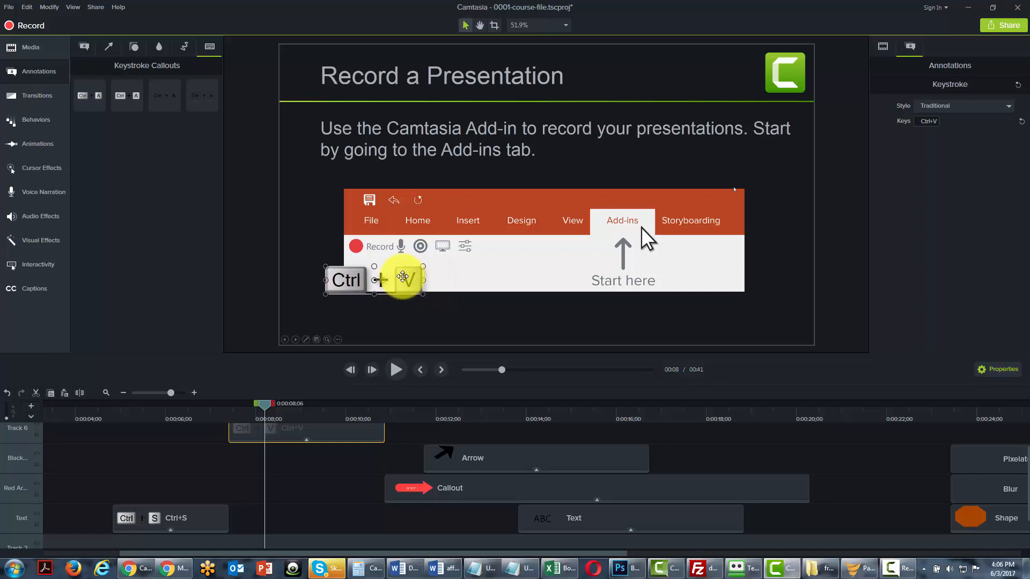